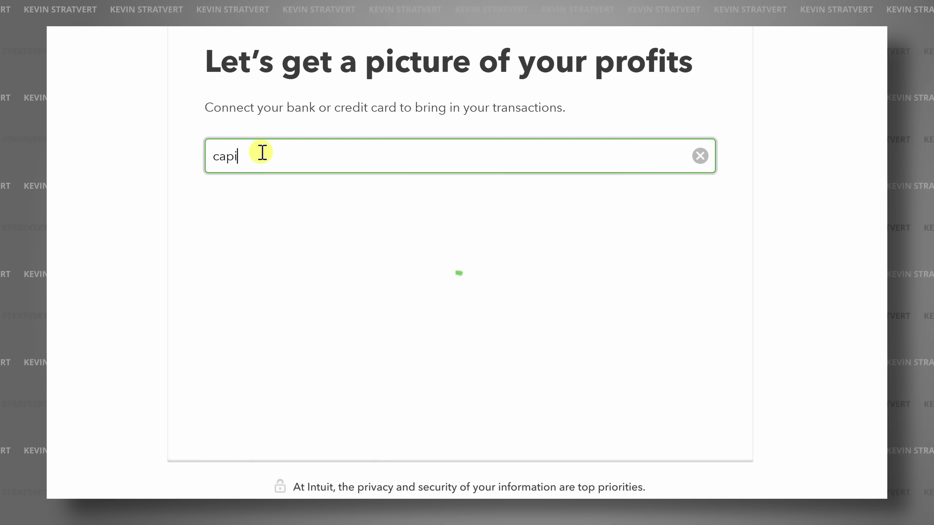
Bring up the Profit and Loss report for January 1 to February 21, 2024, and scroll to its body
text(tal one)
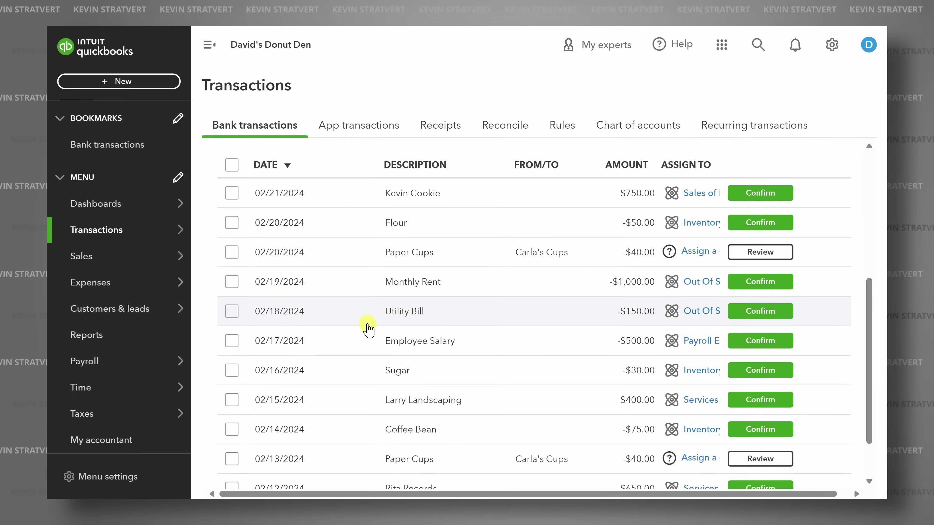
click(365, 196)
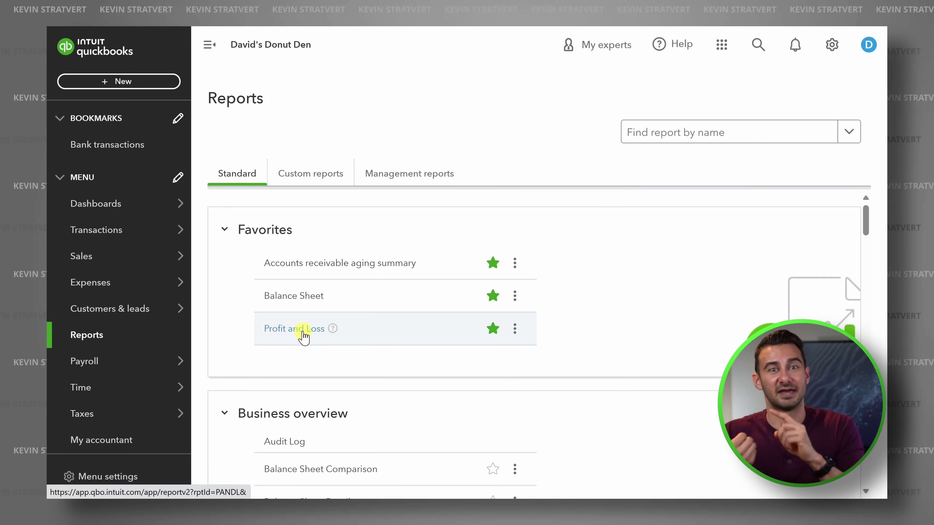
click(303, 329)
scroll(302, 333, down, 5)
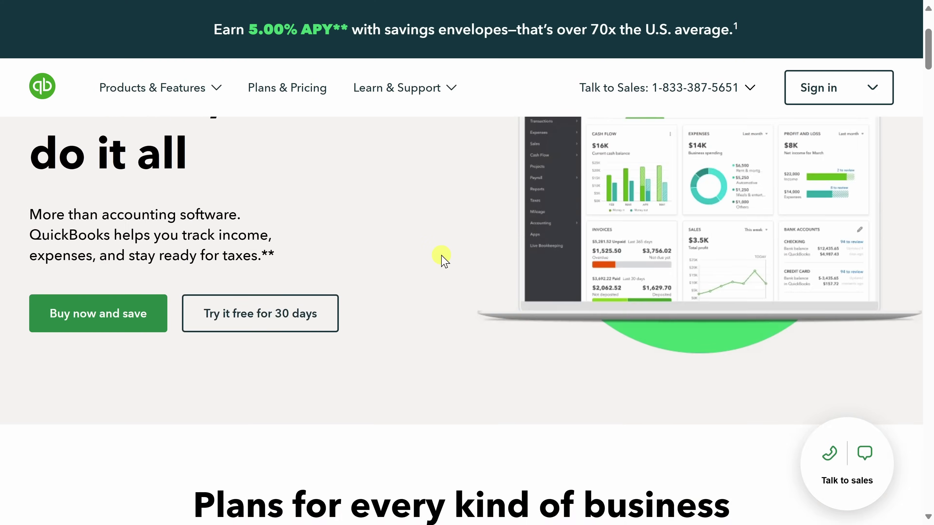
scroll(443, 262, down, 4)
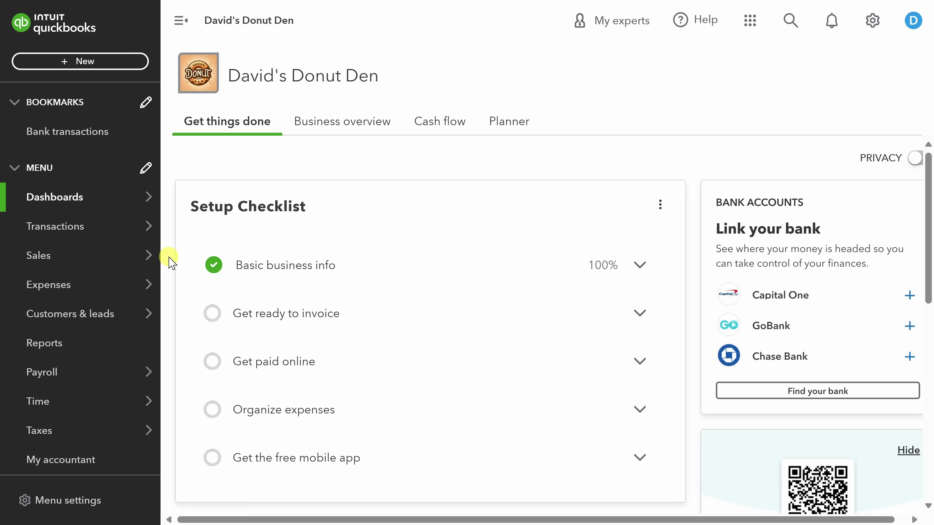
Find Bank transactions under the sidebar's Transactions menu
mouse_move(82, 231)
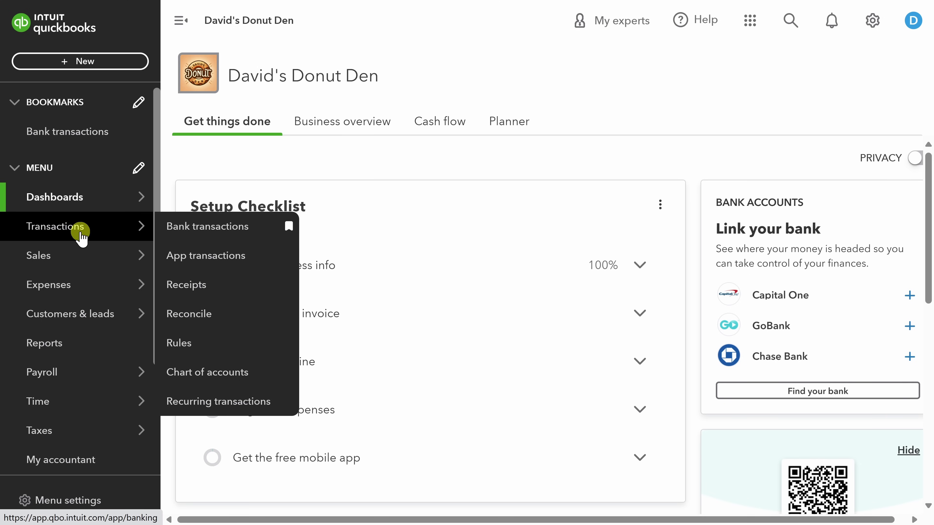
mouse_move(79, 257)
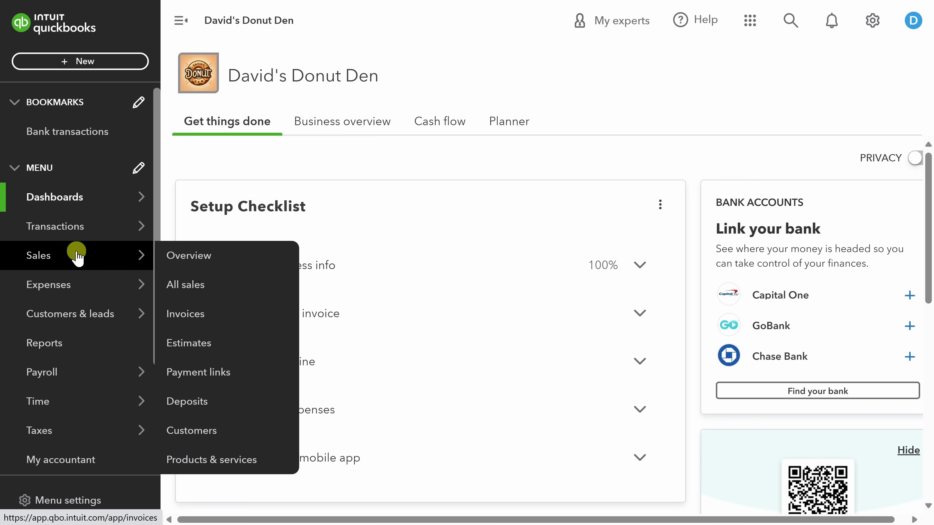
mouse_move(95, 286)
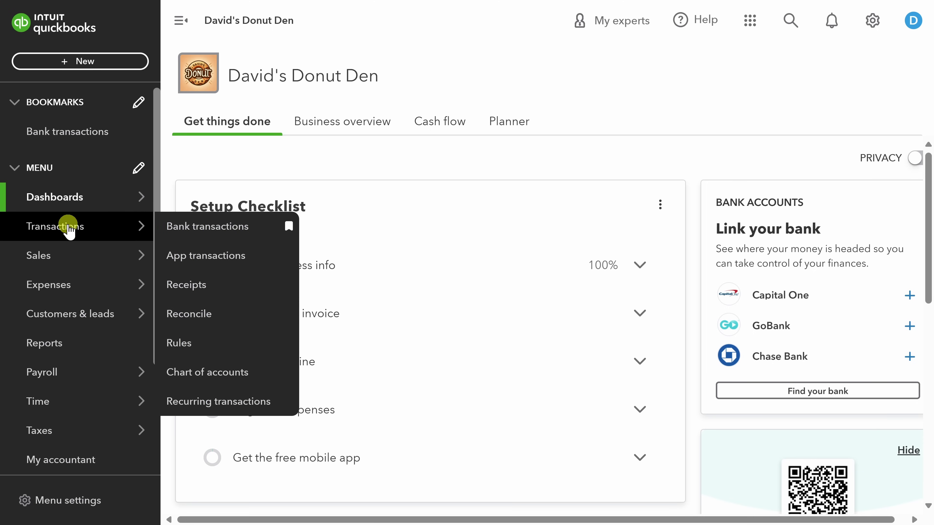
Connect a bank account by searching 'capital one' and selecting Capital One
click(72, 231)
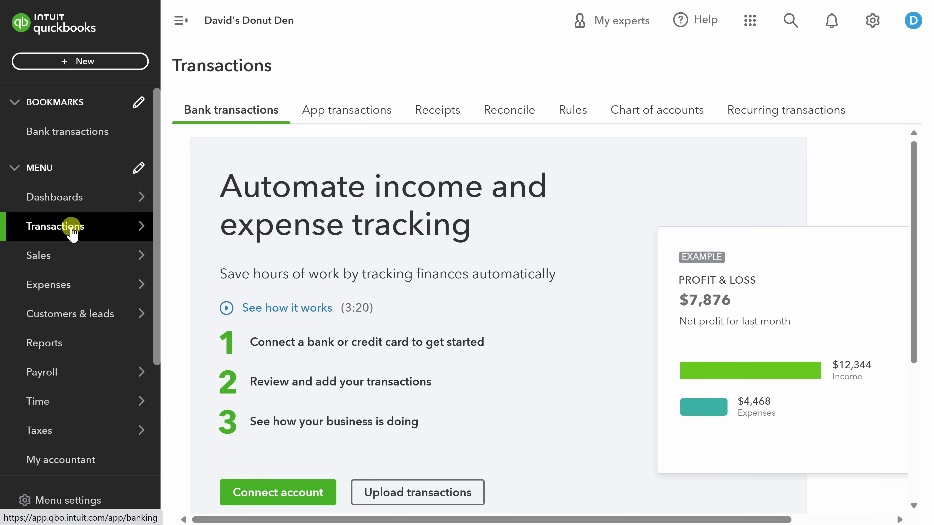
click(282, 497)
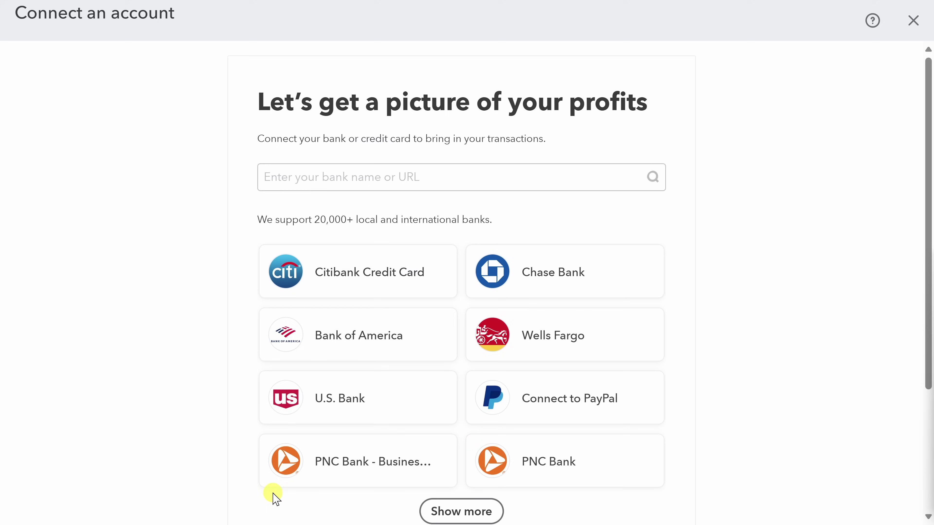
click(303, 173)
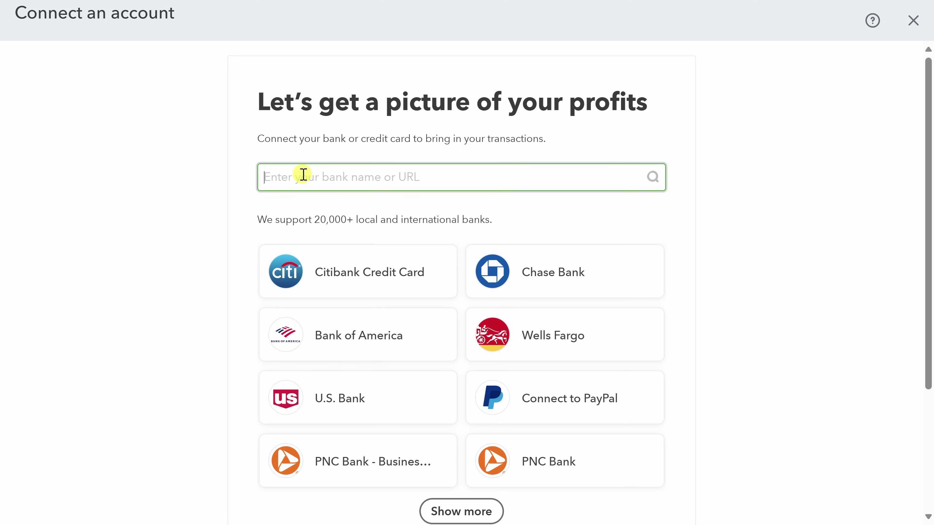
text(capital one)
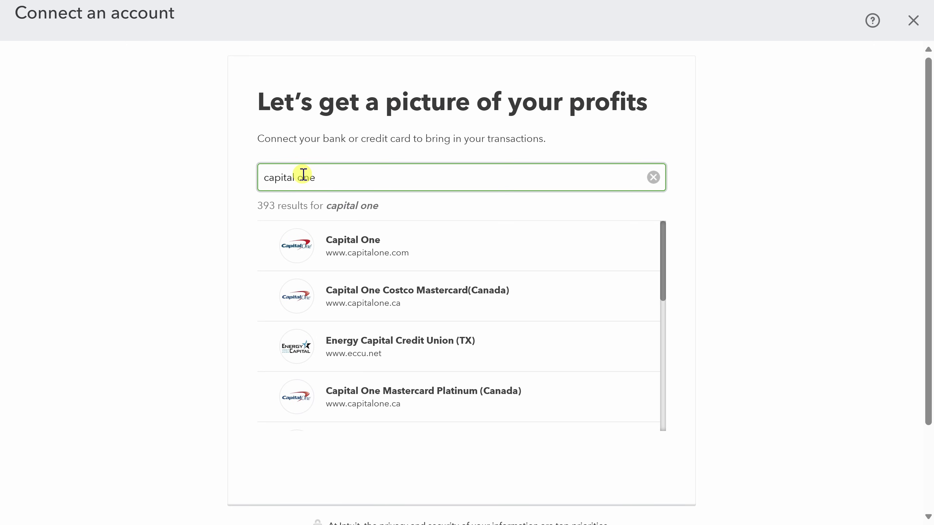
click(305, 254)
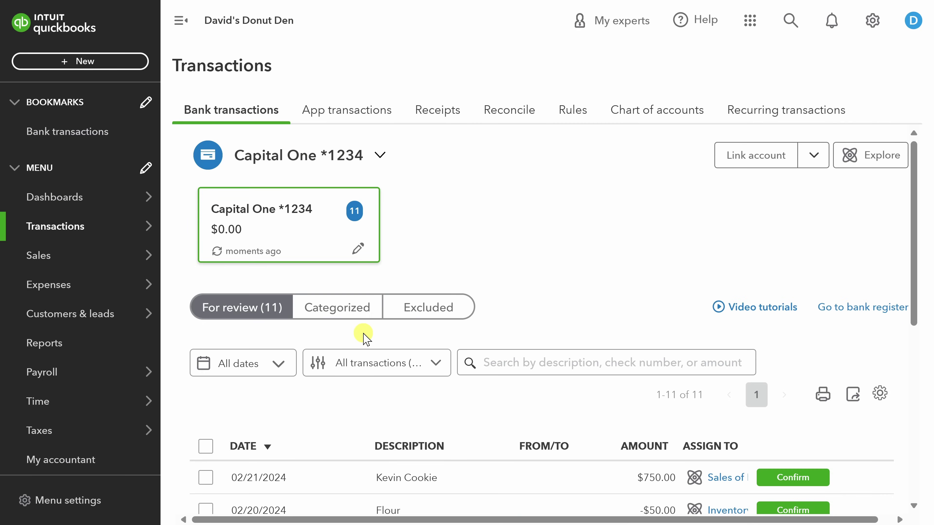
scroll(363, 337, down, 8)
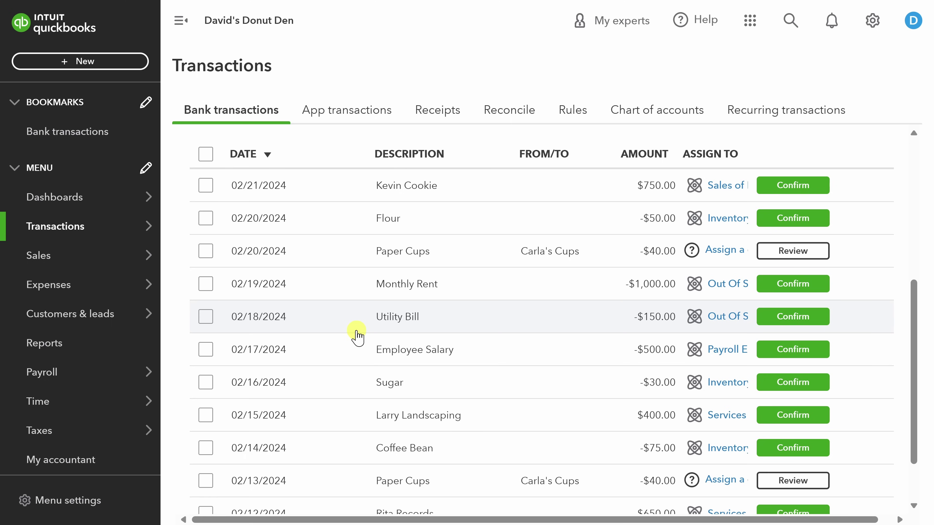
click(354, 332)
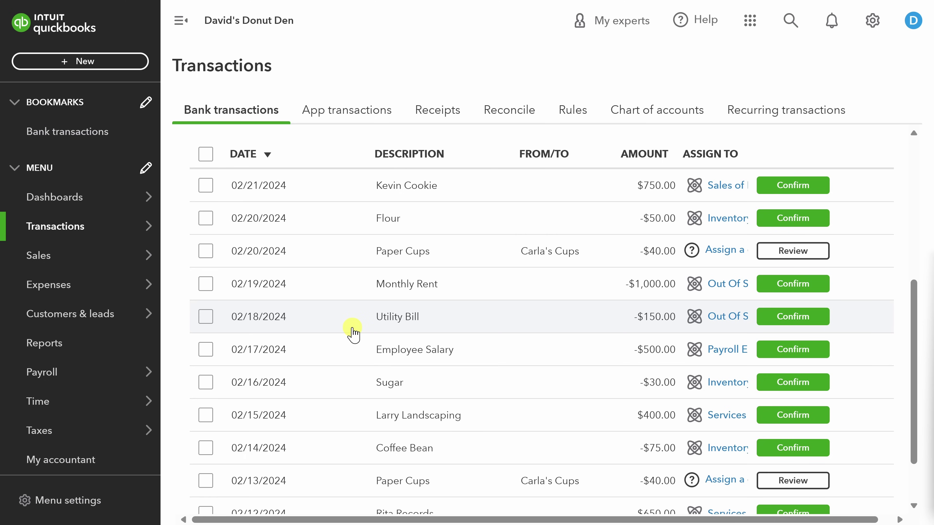
Categorize the $750.00 Kevin Cookie deposit: customer Kevin Cookie Company, category Sales of Product Income
click(353, 189)
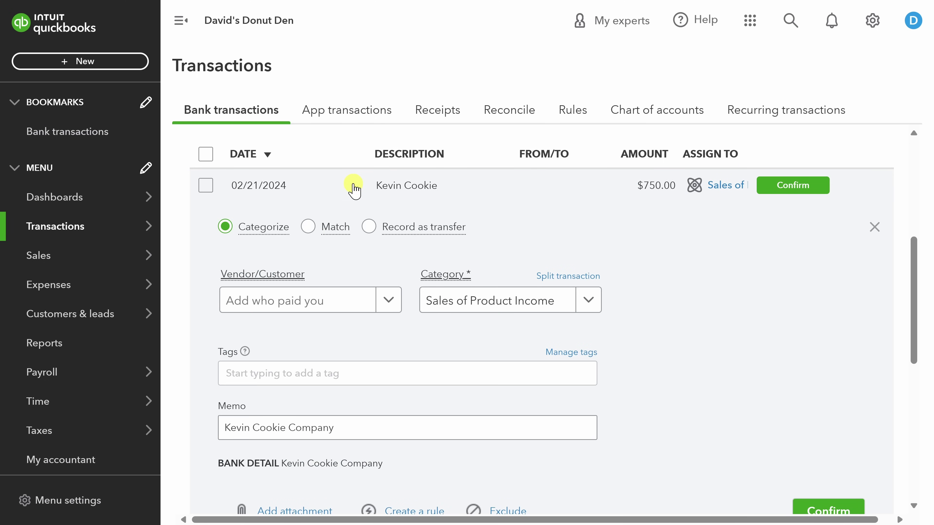
click(388, 301)
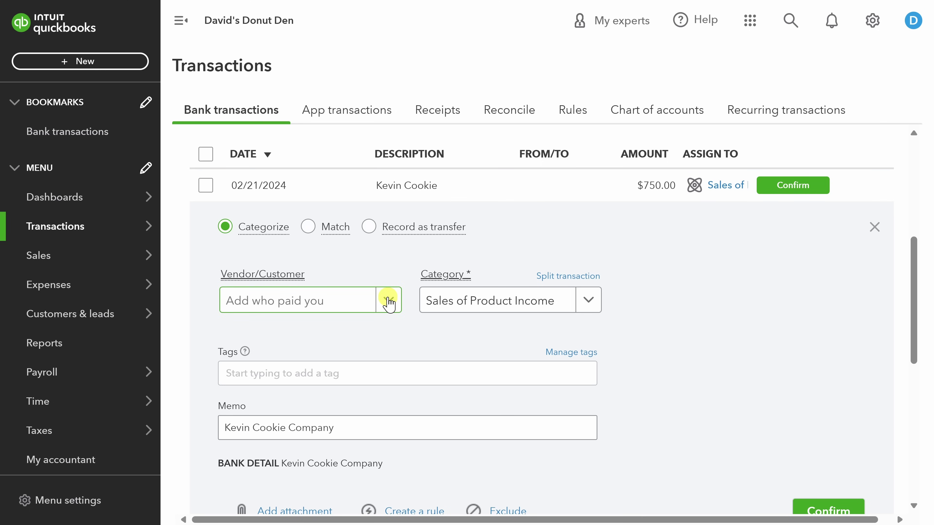
click(388, 301)
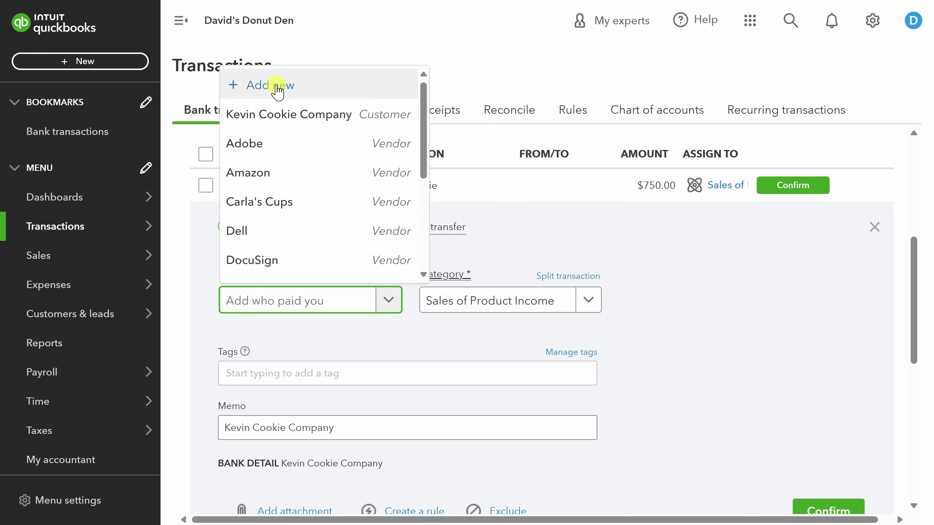
click(277, 112)
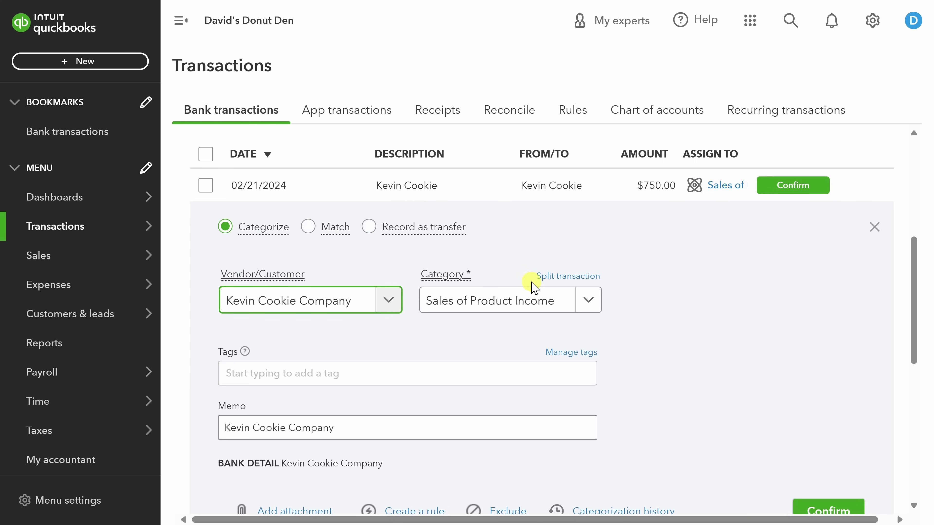
click(588, 299)
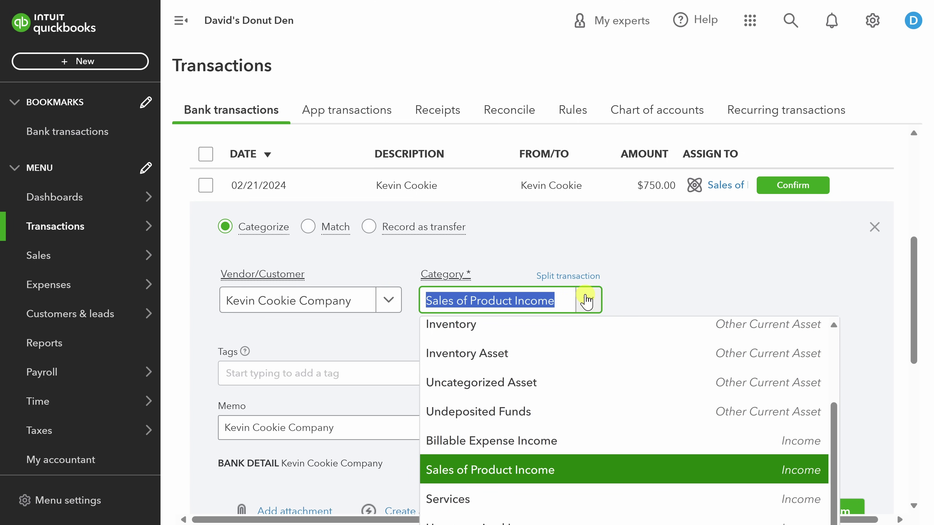
click(511, 473)
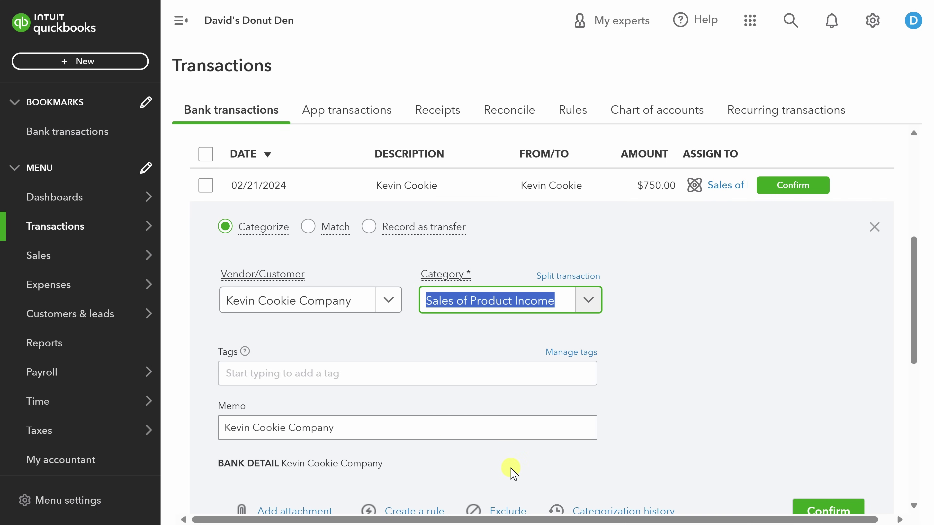
scroll(377, 346, down, 1)
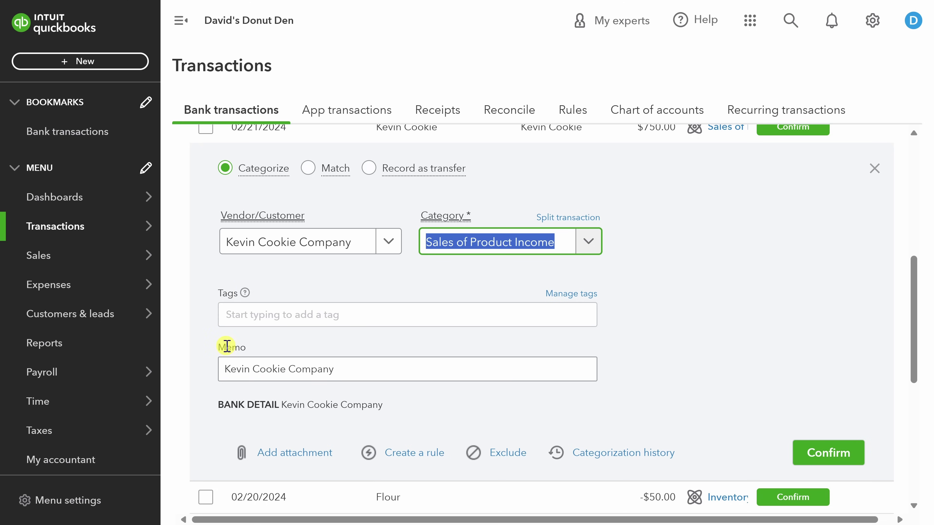
Append 'Catering Event' to the deposit's memo and confirm the transaction
click(351, 374)
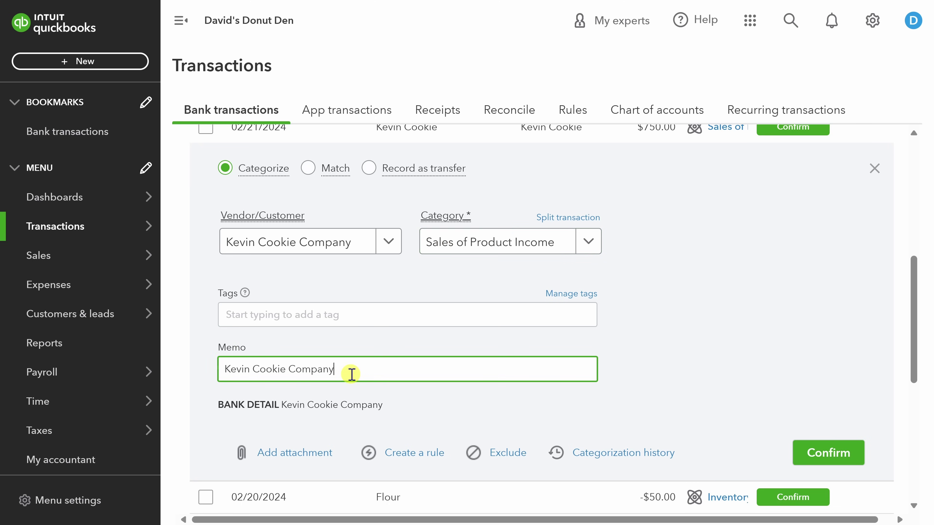
text(Catering Event)
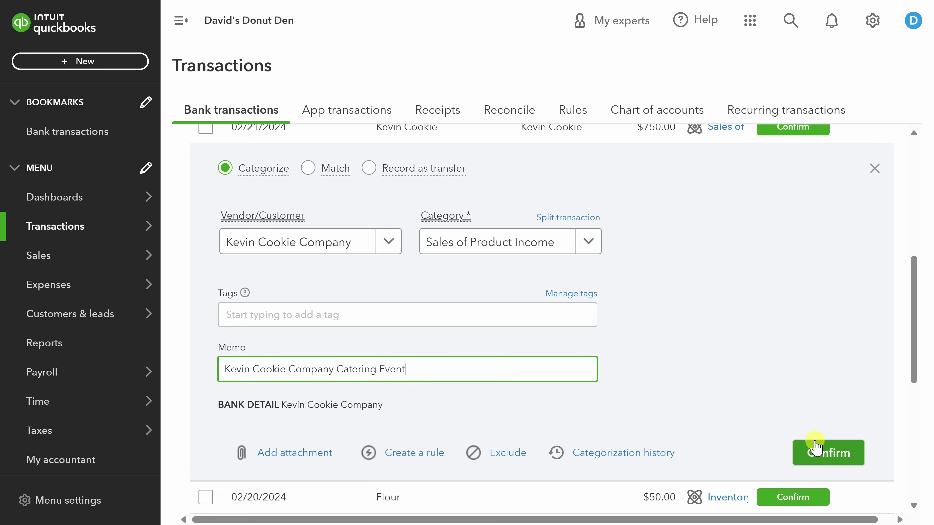
click(827, 458)
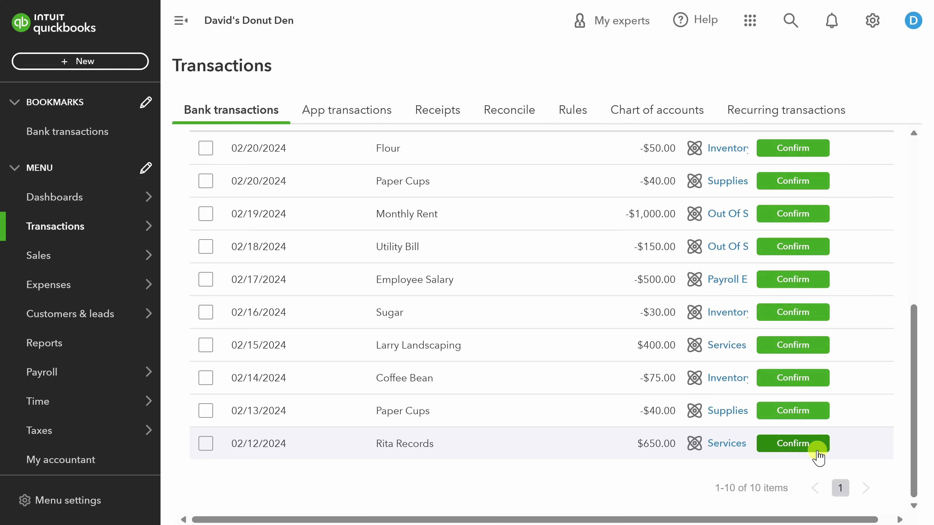
Assign the 02/20 $40 Paper Cups charge to Carla's Cups under Supplies & Materials - COGS
click(477, 183)
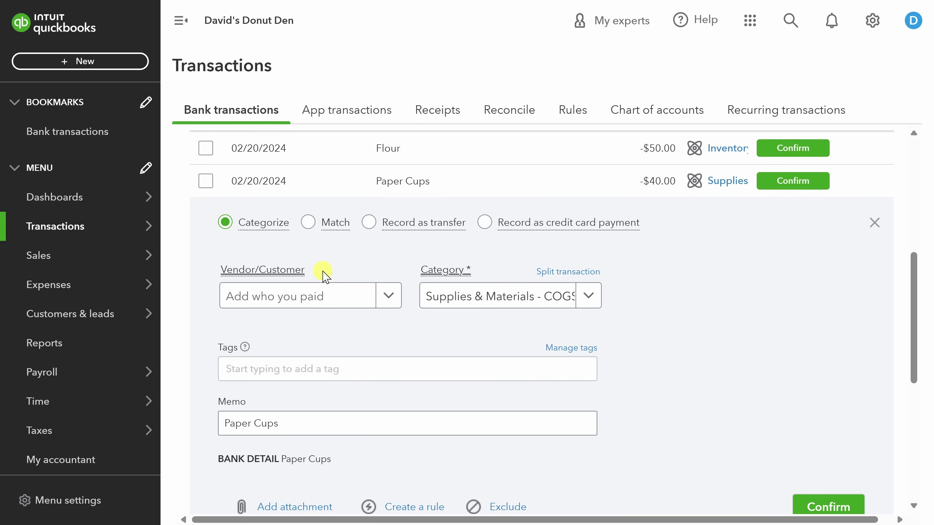
click(387, 296)
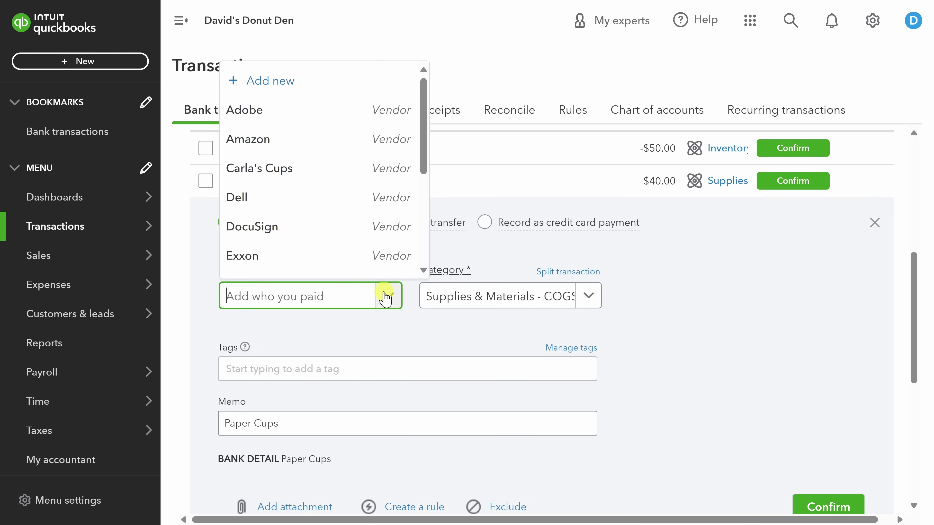
click(302, 172)
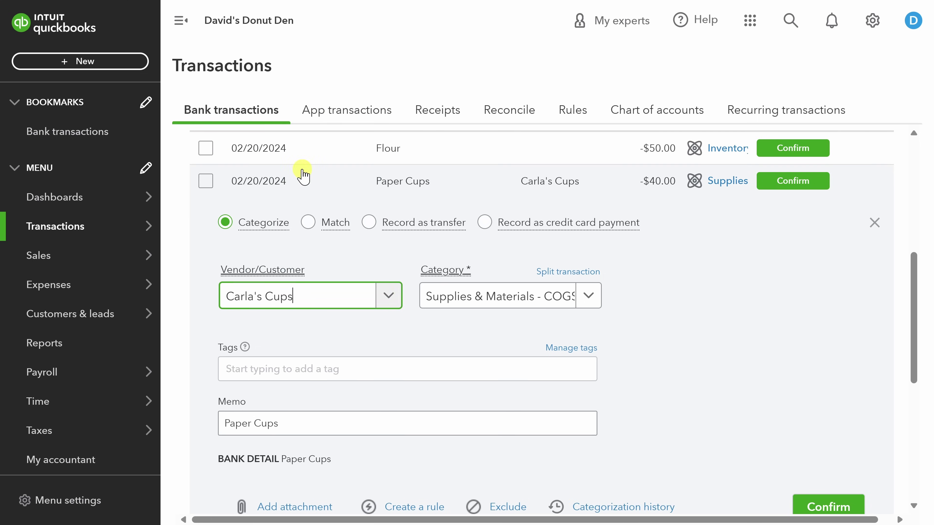
click(587, 296)
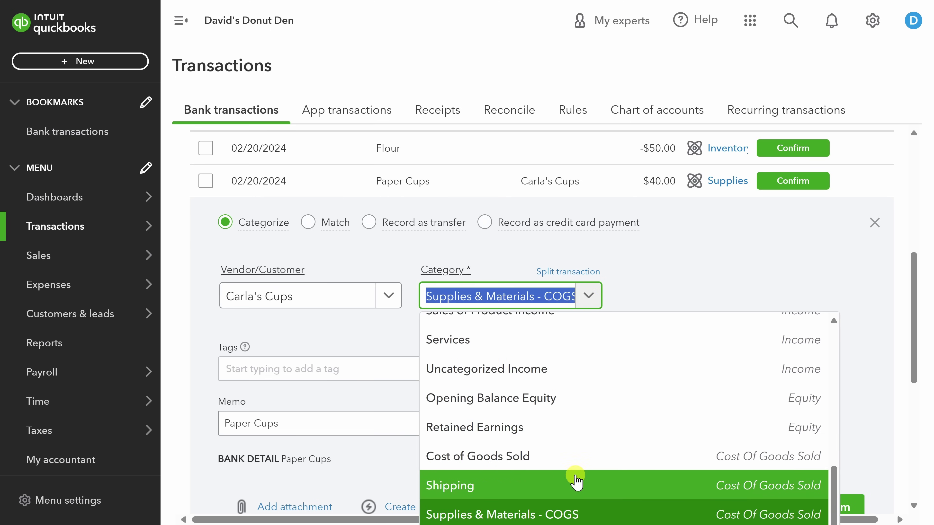
click(584, 515)
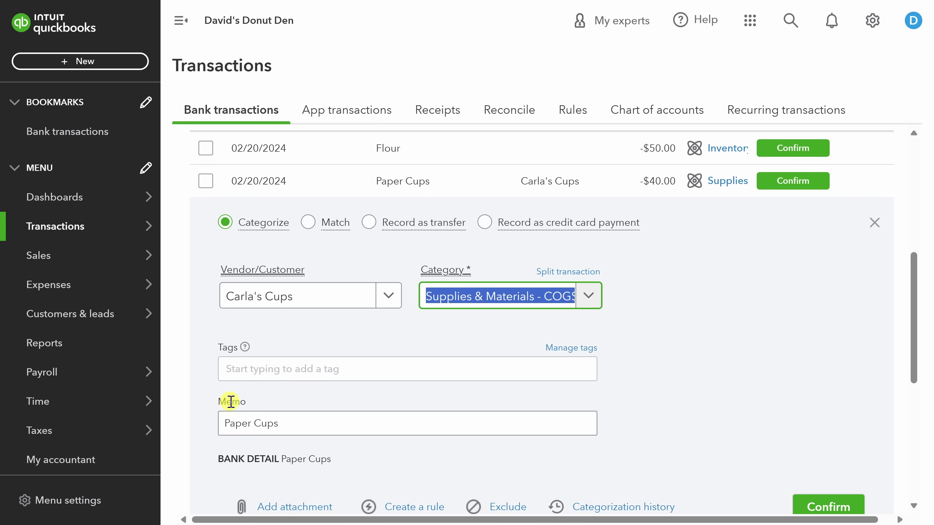
scroll(293, 371, down, 3)
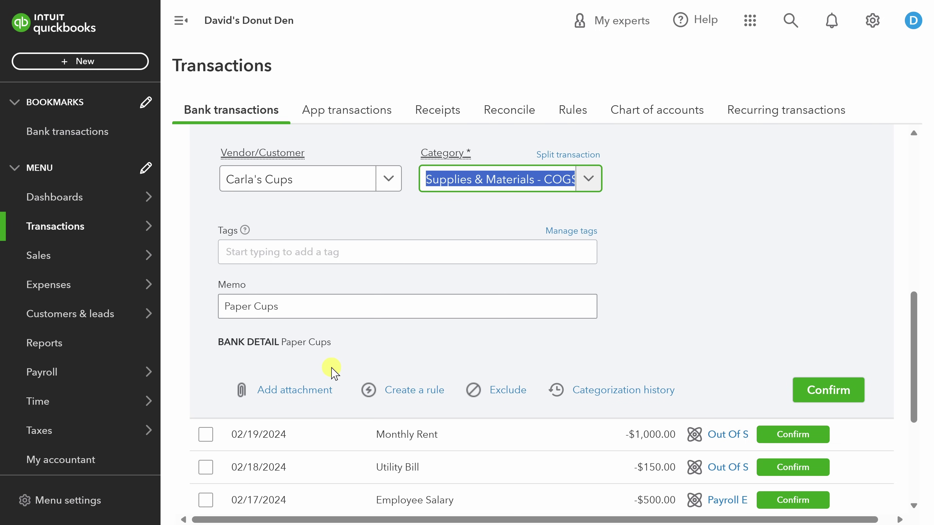
Start a bank rule from this categorization named 'Paper Cups Auto-Categorize'
click(411, 393)
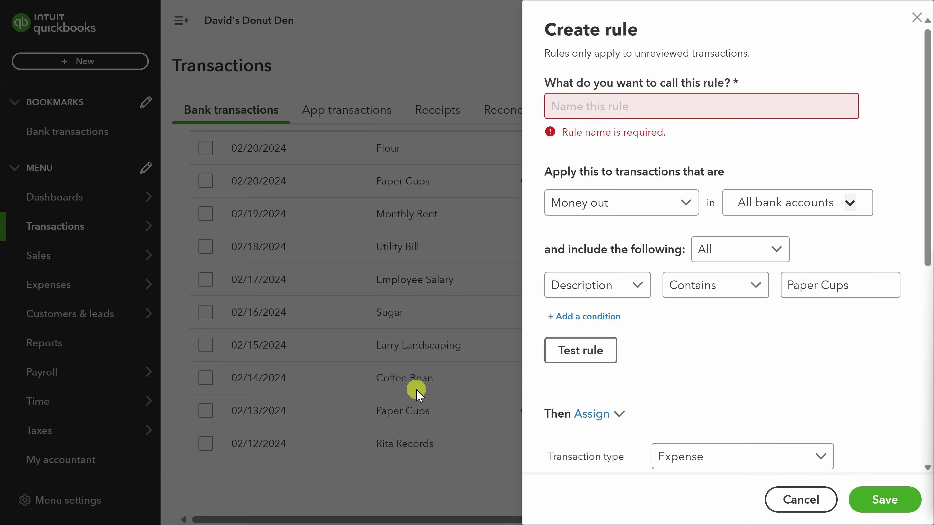
click(595, 101)
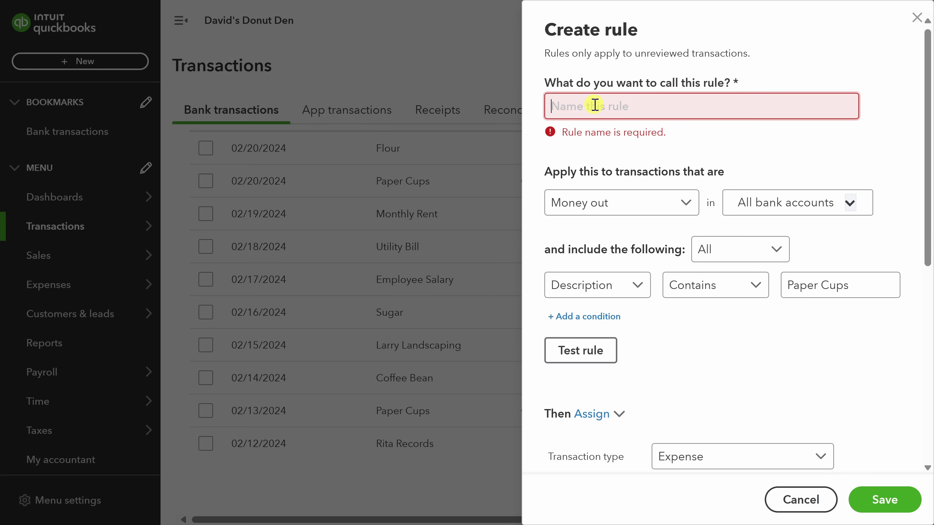
text(Paper Cups Auto-Categorize)
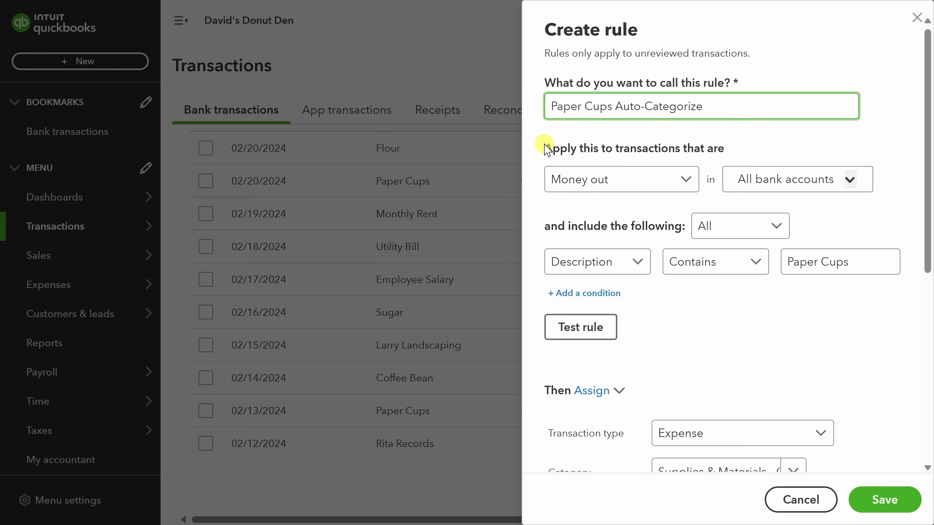
scroll(537, 189, down, 3)
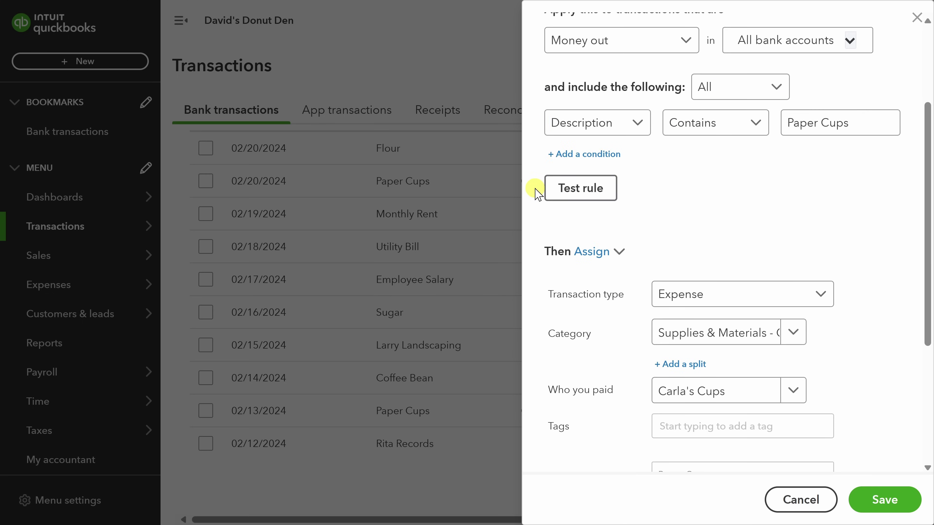
scroll(538, 191, up, 2)
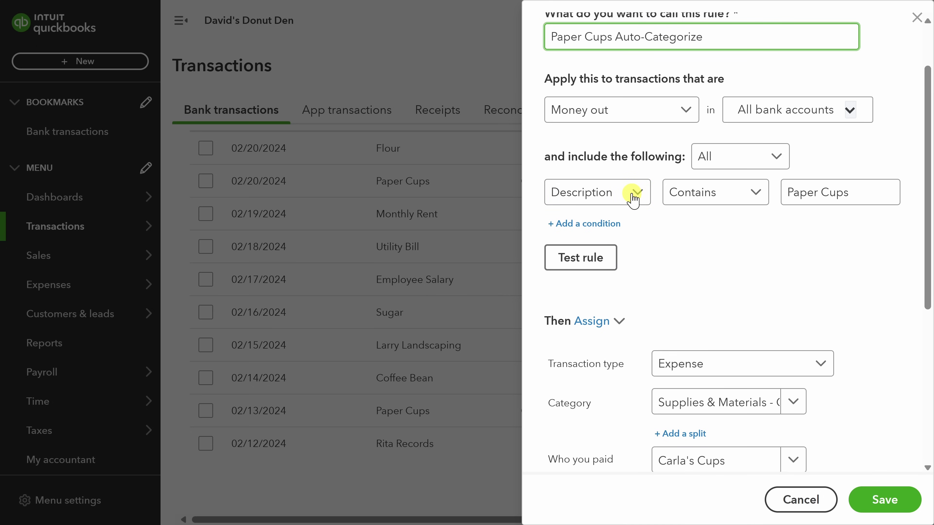
Check the Paper Cups match condition, turn Auto-confirm off, and save the rule
click(808, 203)
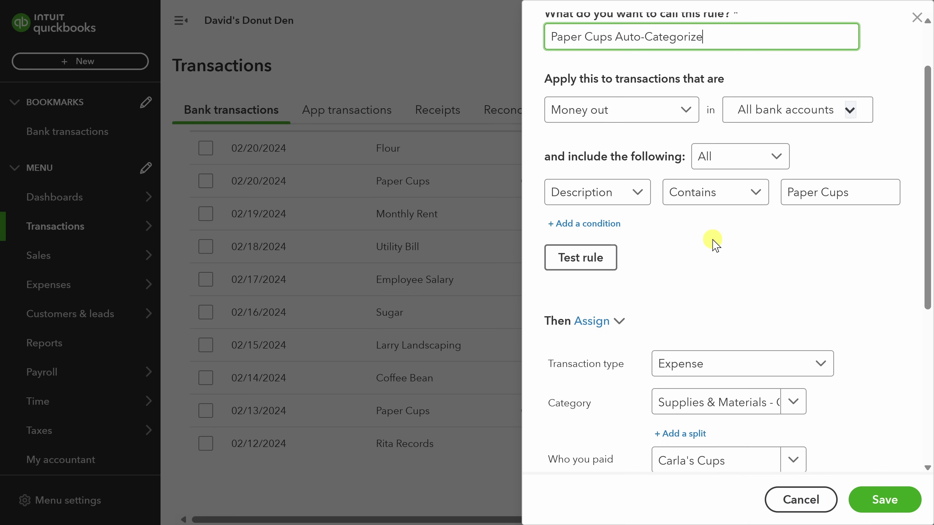
scroll(647, 243, down, 5)
scroll(647, 245, down, 1)
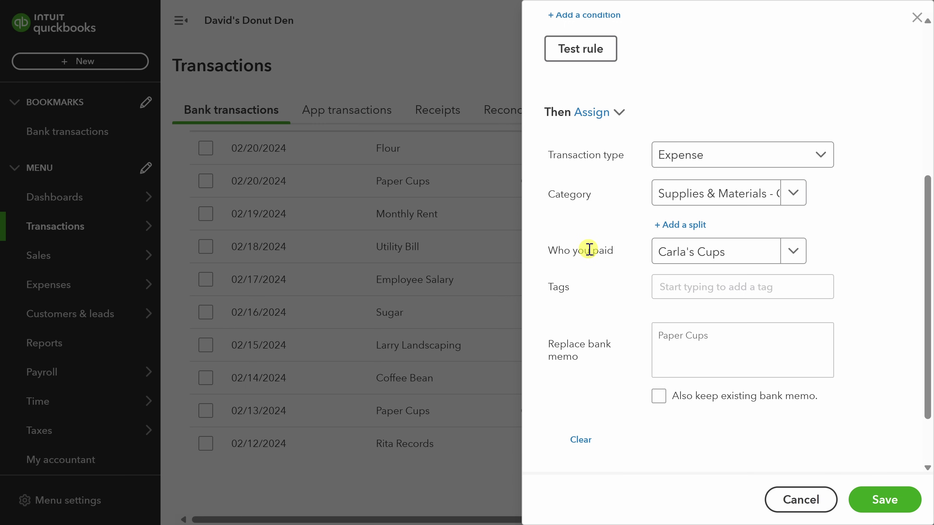
scroll(589, 248, down, 2)
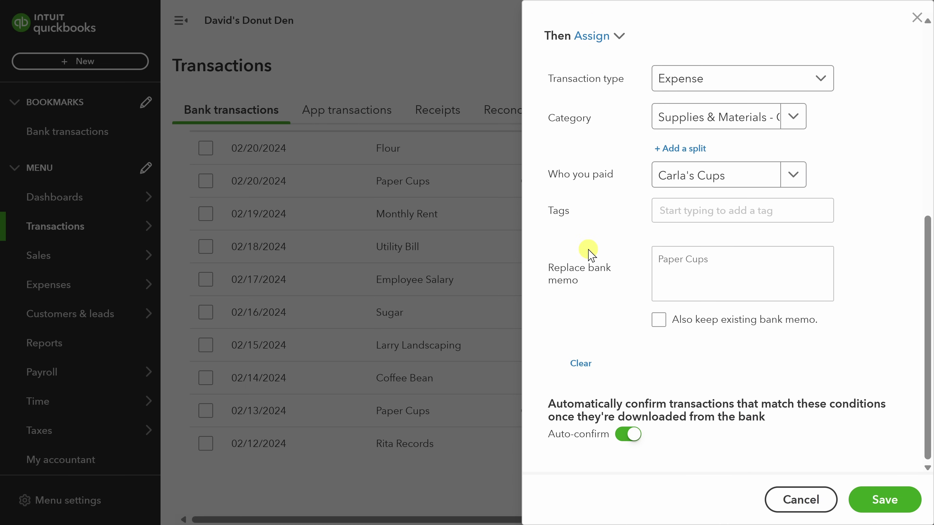
click(628, 434)
click(880, 504)
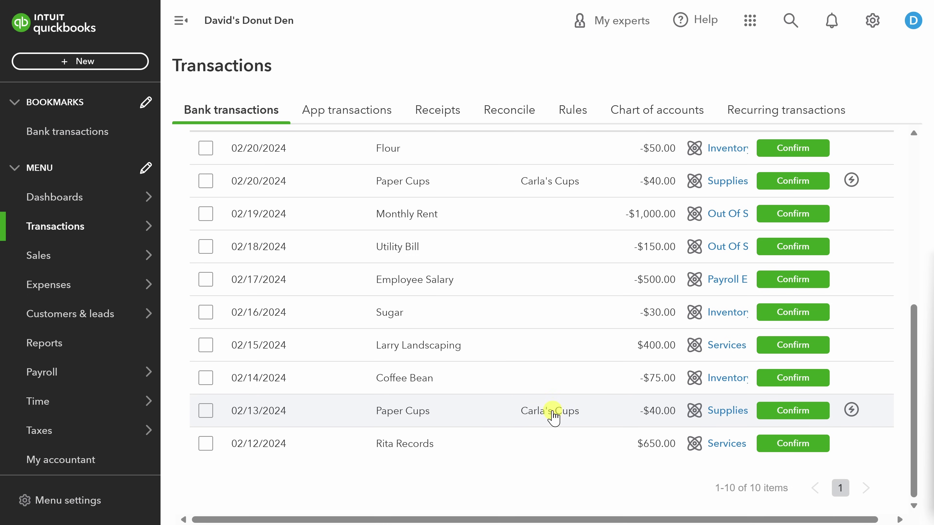
Confirm the 02/13 and 02/20 Paper Cups transactions, then go to the Sales Invoices page
click(809, 412)
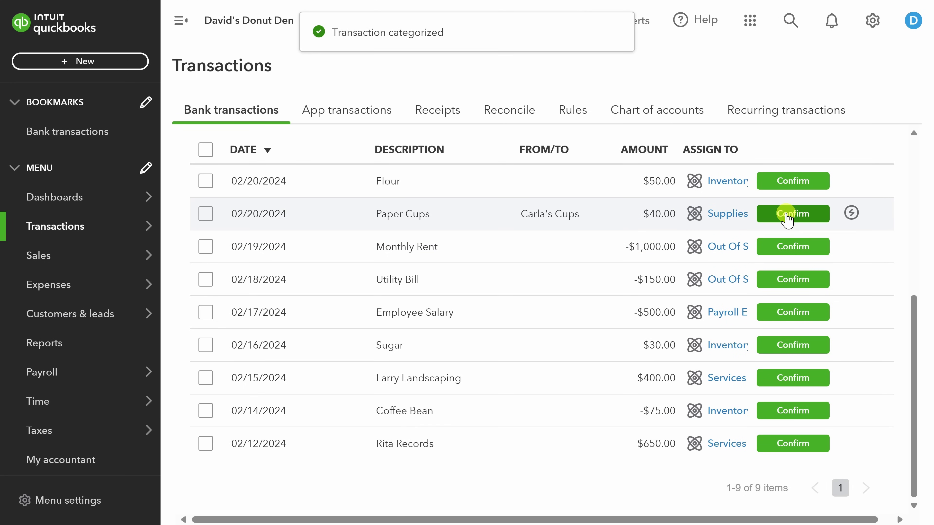
click(786, 214)
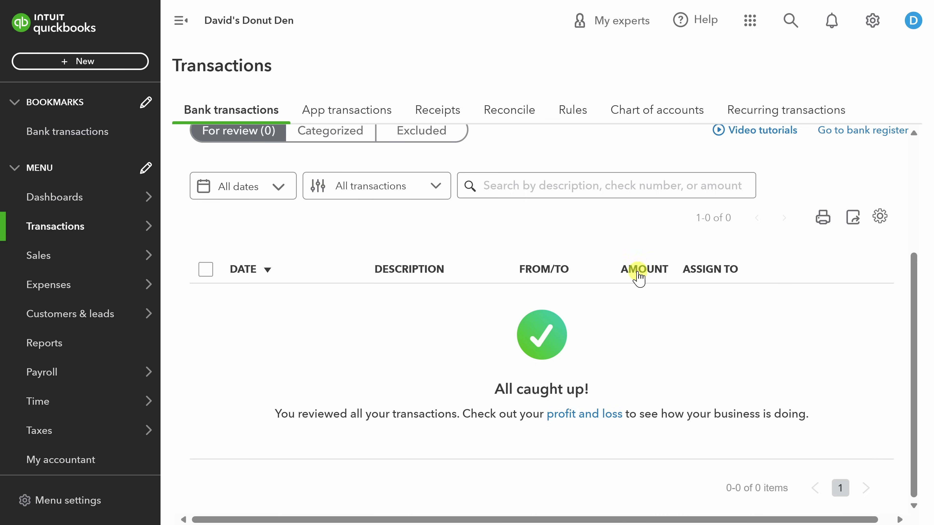
mouse_move(90, 258)
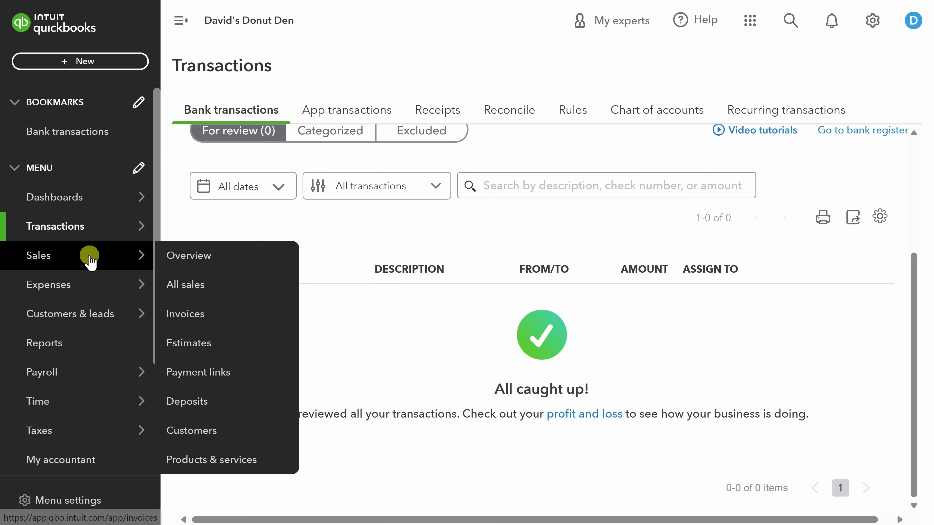
click(188, 316)
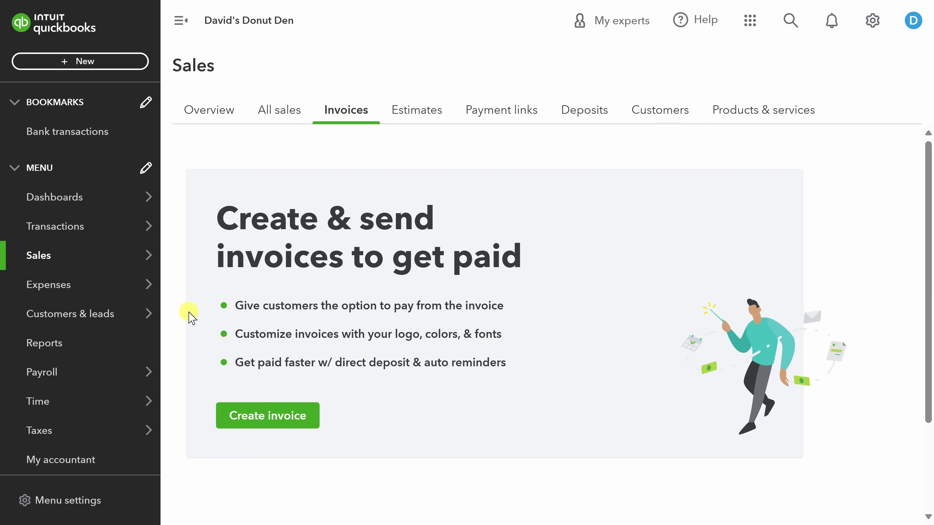
Create new invoice 1002 and bill it to customer Kevin Cookie Company
click(278, 419)
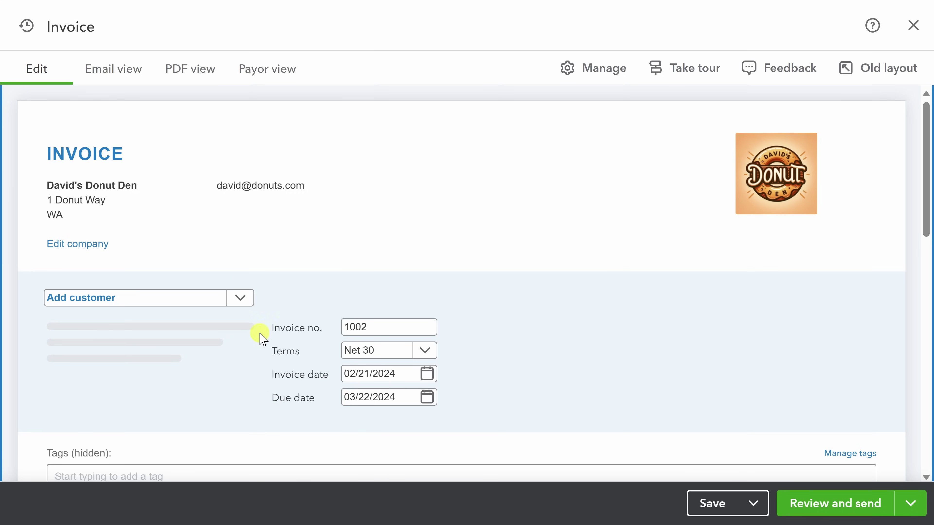
click(241, 299)
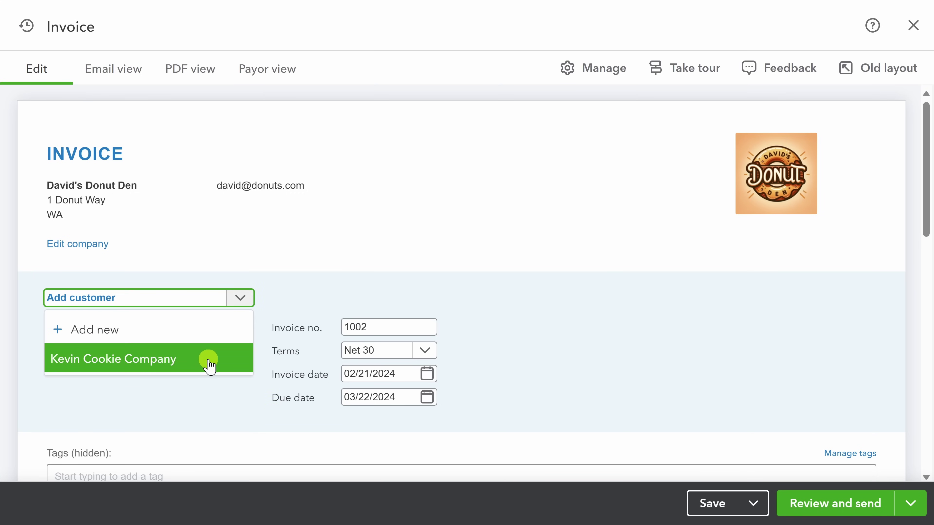
click(210, 366)
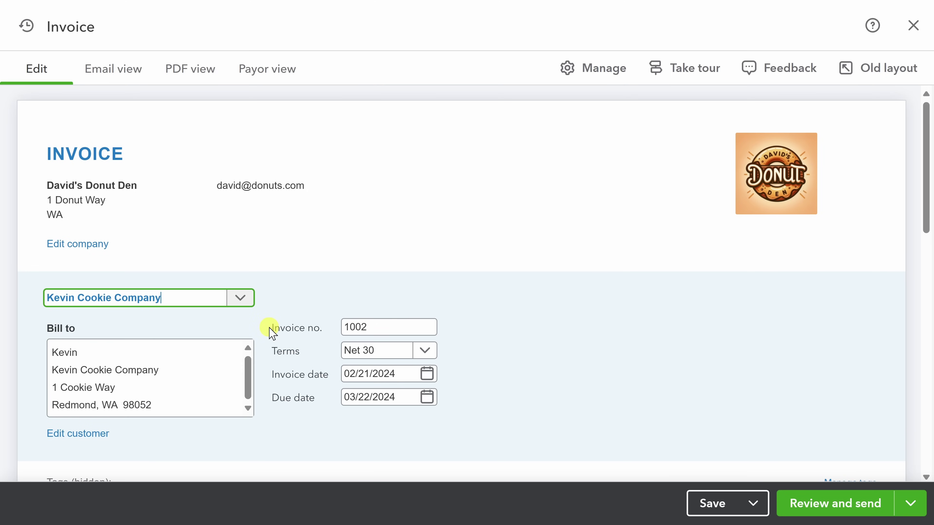
scroll(271, 331, down, 1)
scroll(270, 331, down, 7)
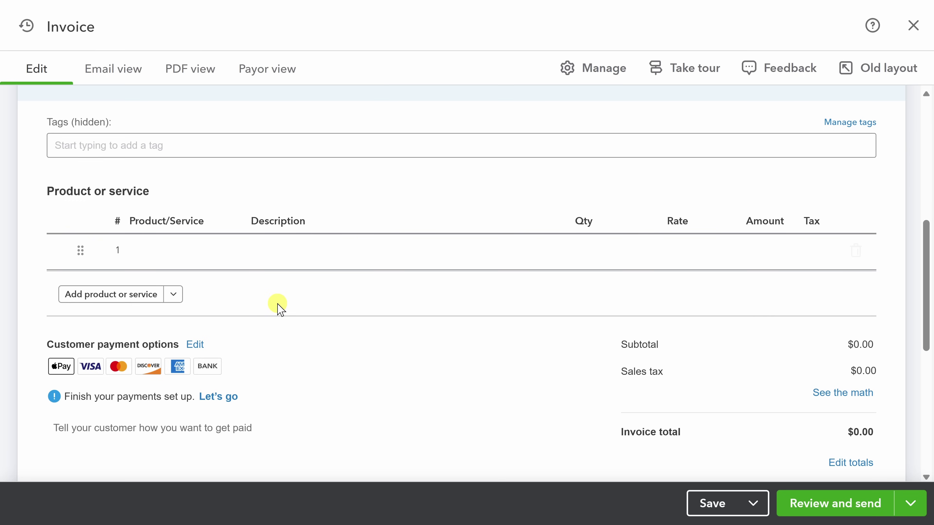
Bill 5 Baker's Assorted Dozen at $50 on invoice line 1, totalling $250.00
click(211, 259)
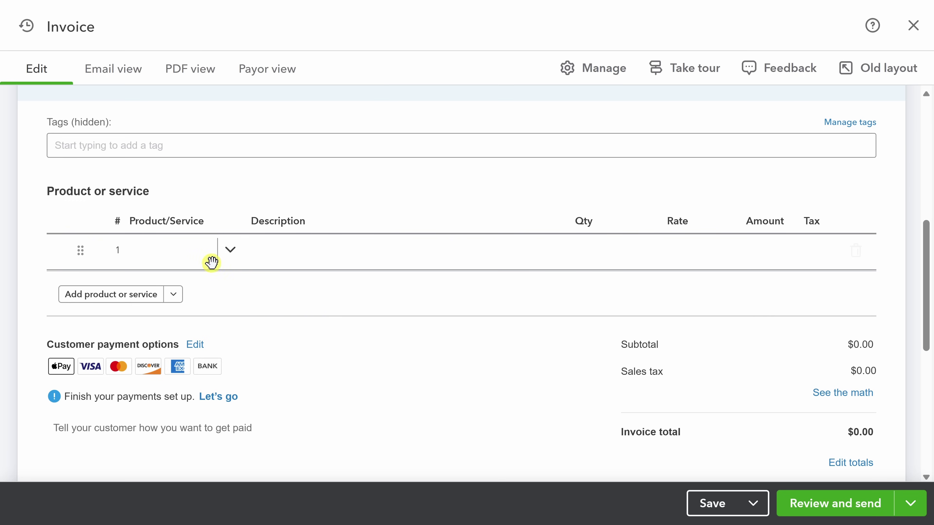
click(230, 250)
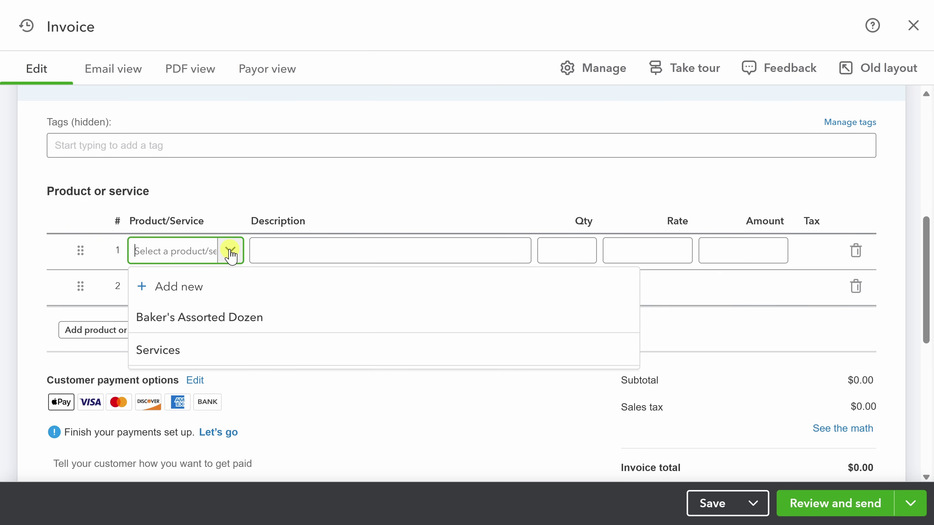
click(233, 320)
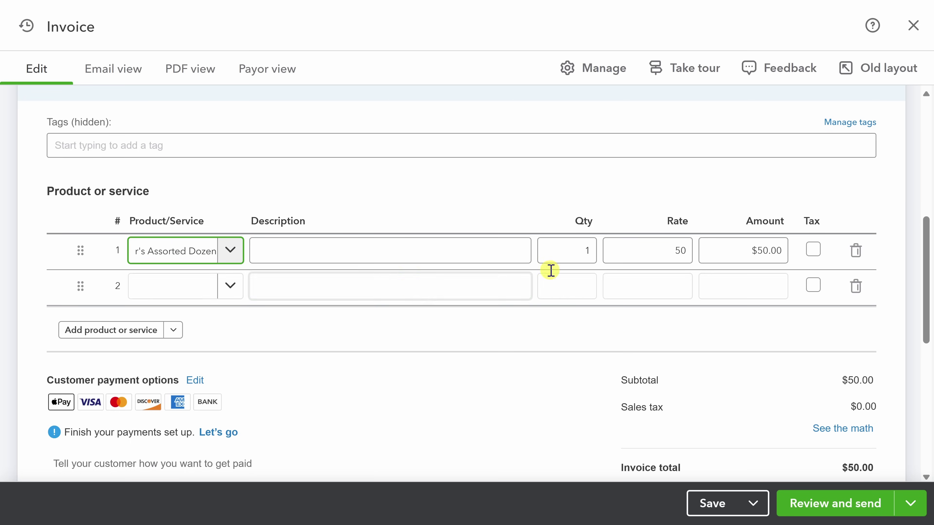
click(619, 244)
double_click(582, 250)
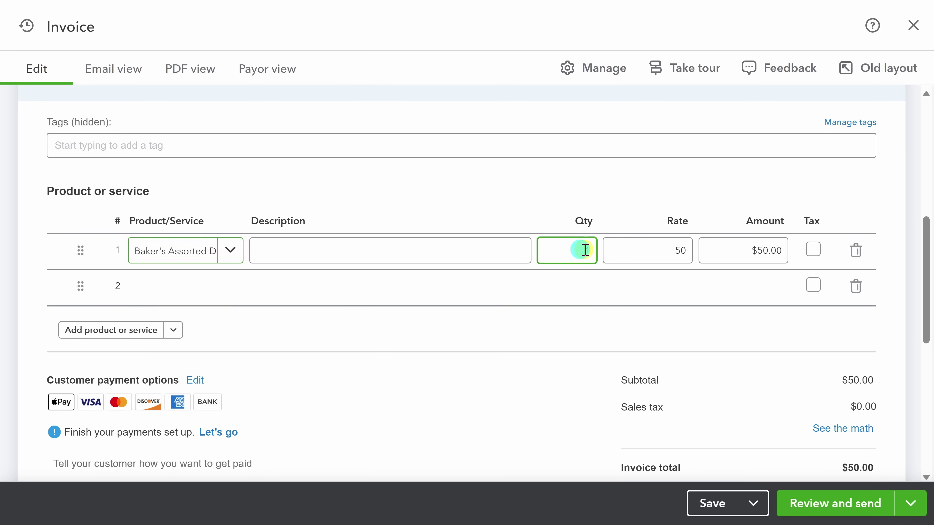
text(5)
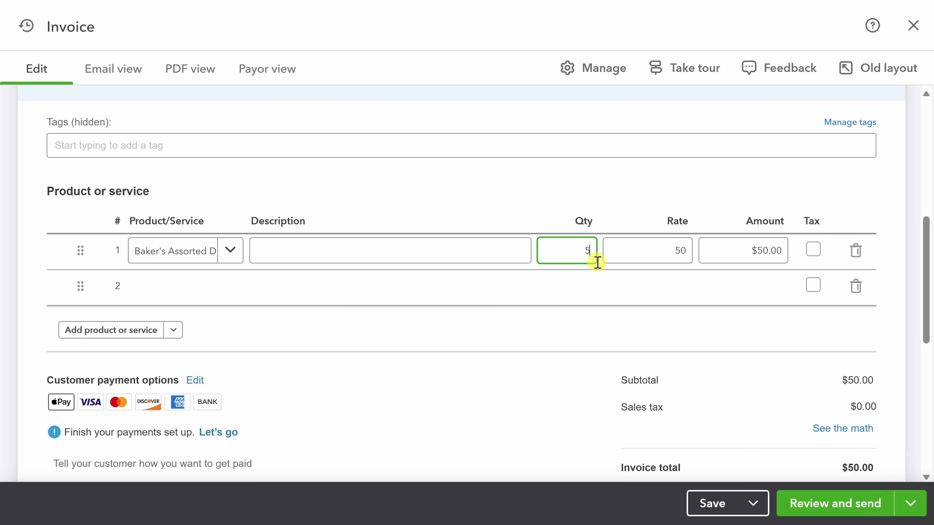
key(Tab)
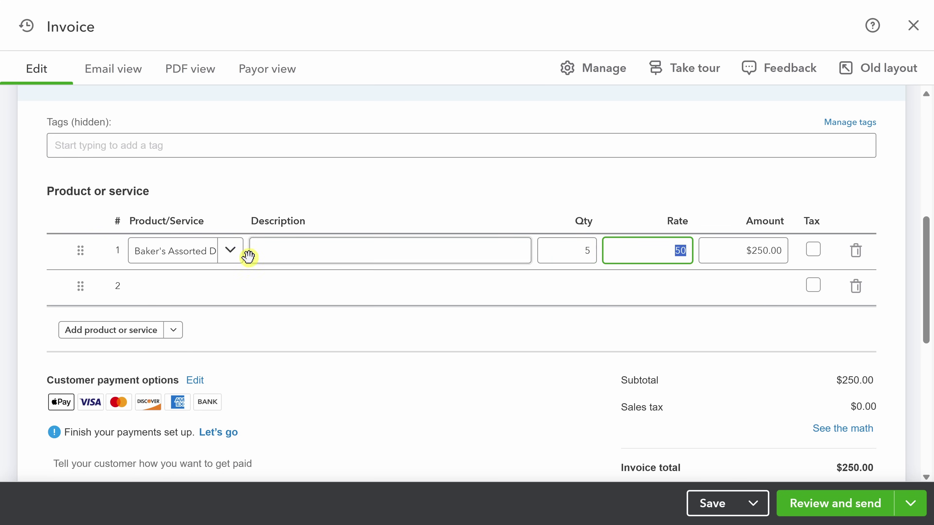
Start creating a new product from line 2's Product/Service list
mouse_move(238, 290)
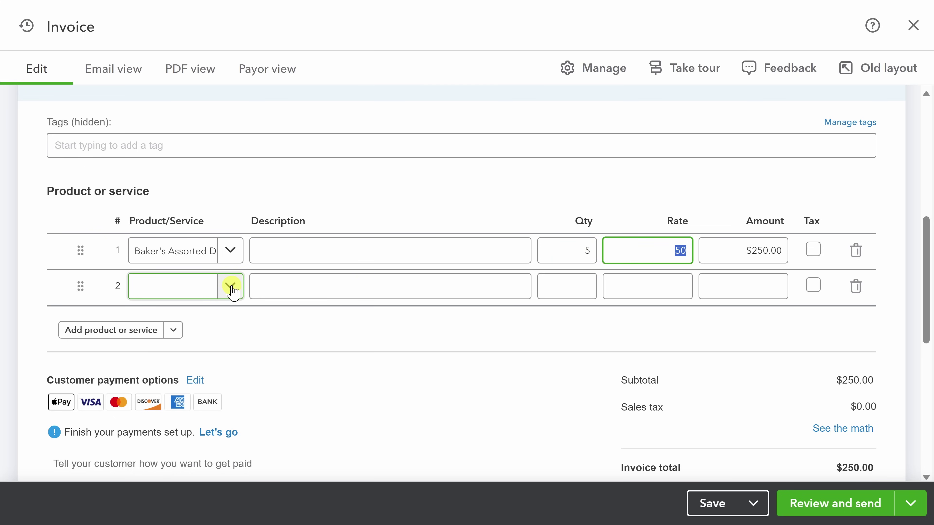
click(230, 286)
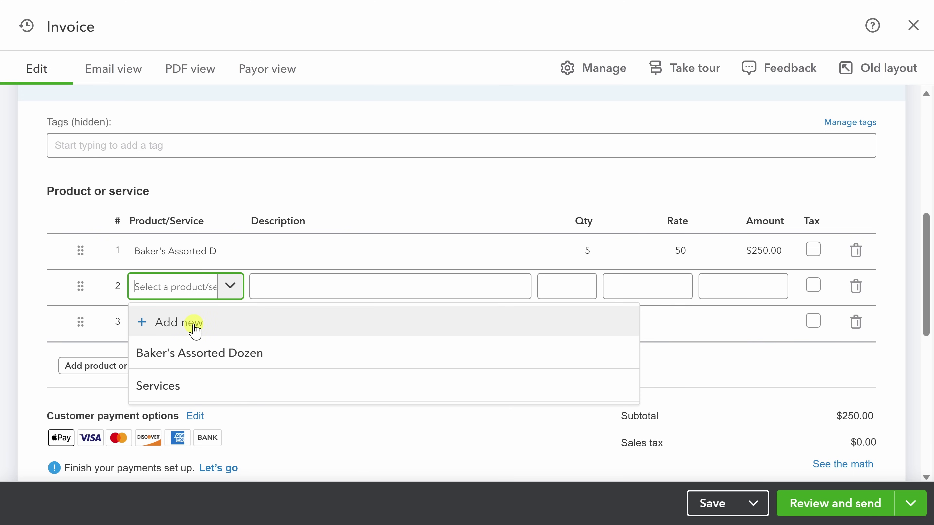
click(193, 326)
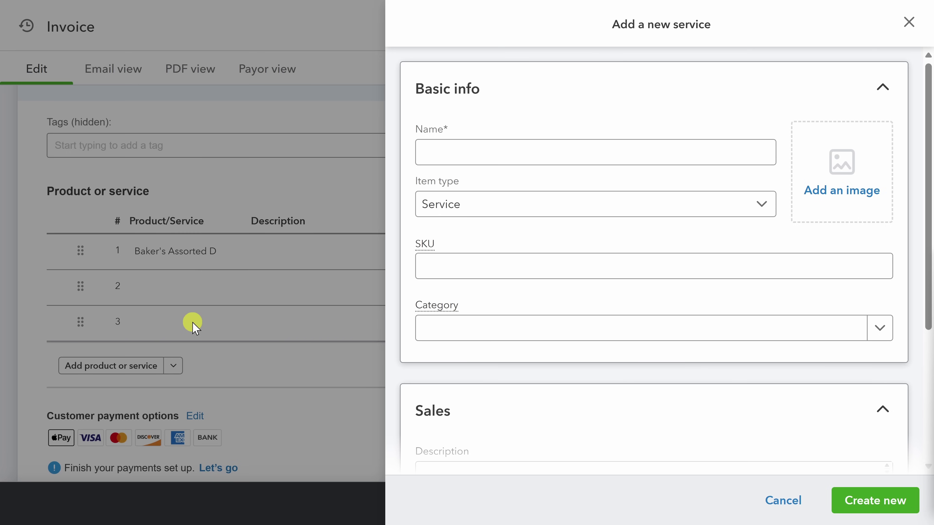
Name the new item Apple Fritters and make it a Non-inventory item
click(455, 153)
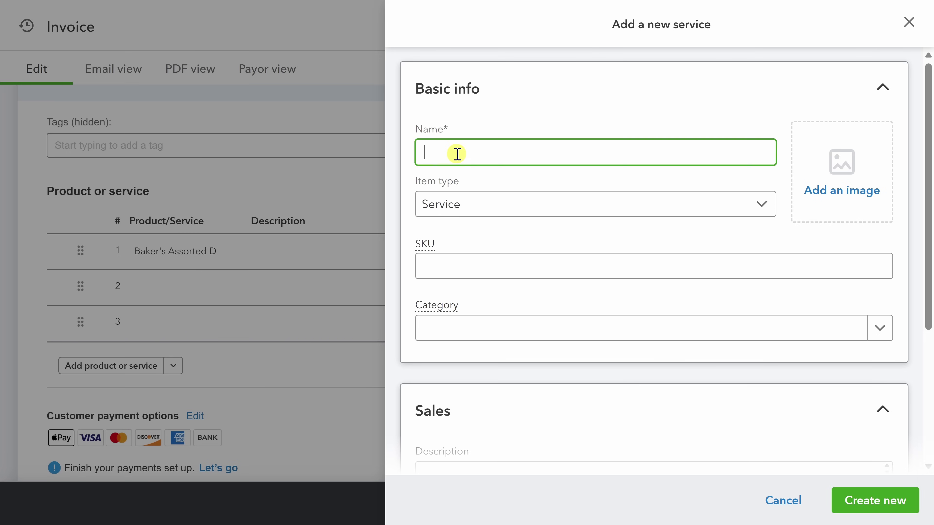
text(Apple Fritters)
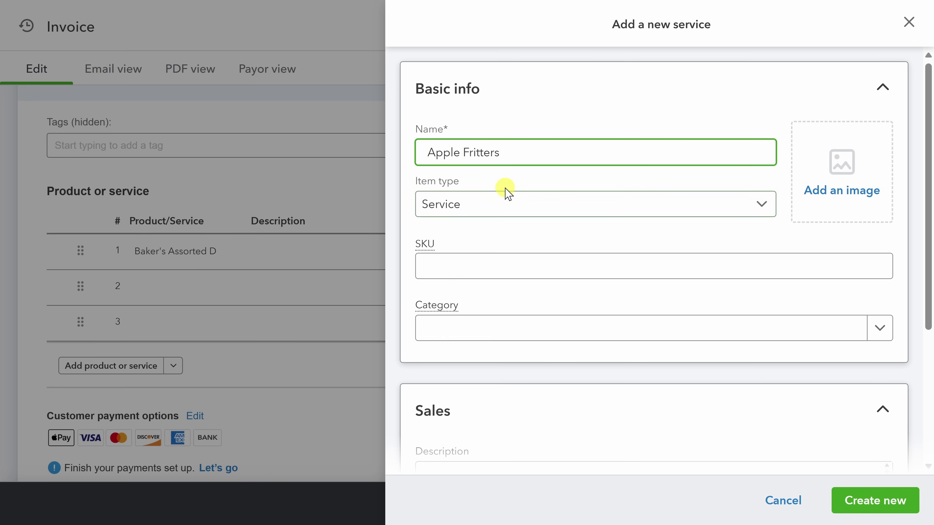
click(513, 204)
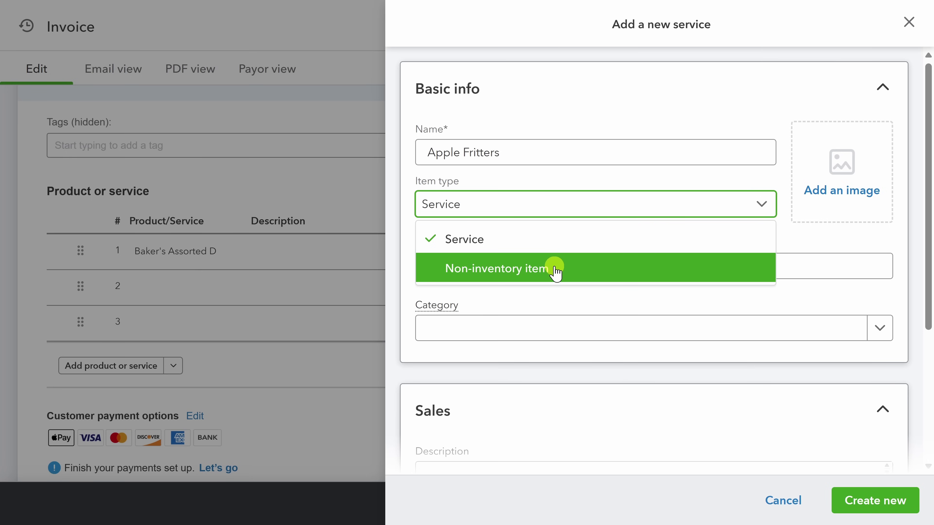
click(553, 271)
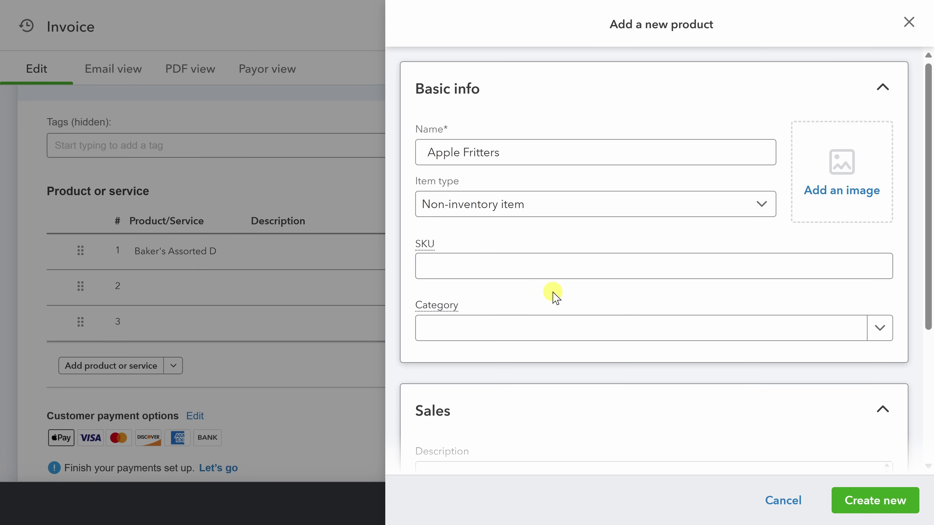
mouse_move(424, 248)
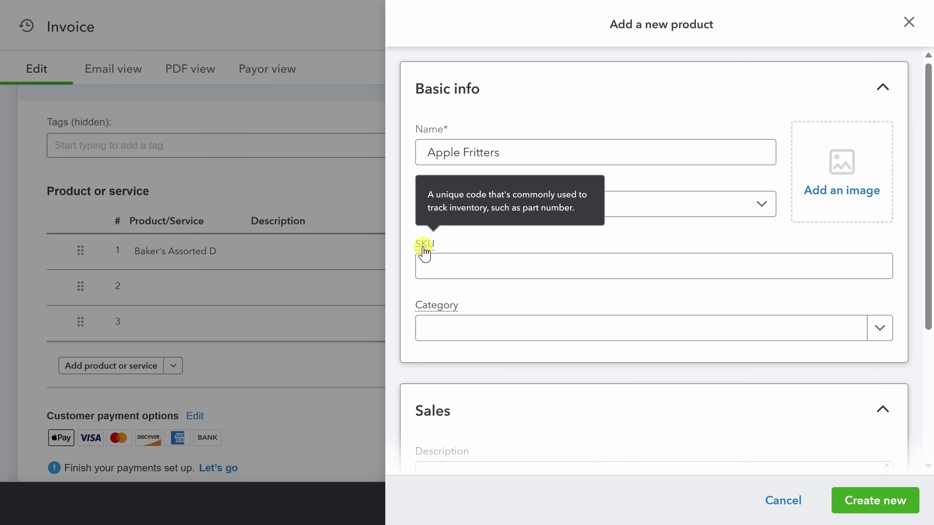
click(509, 328)
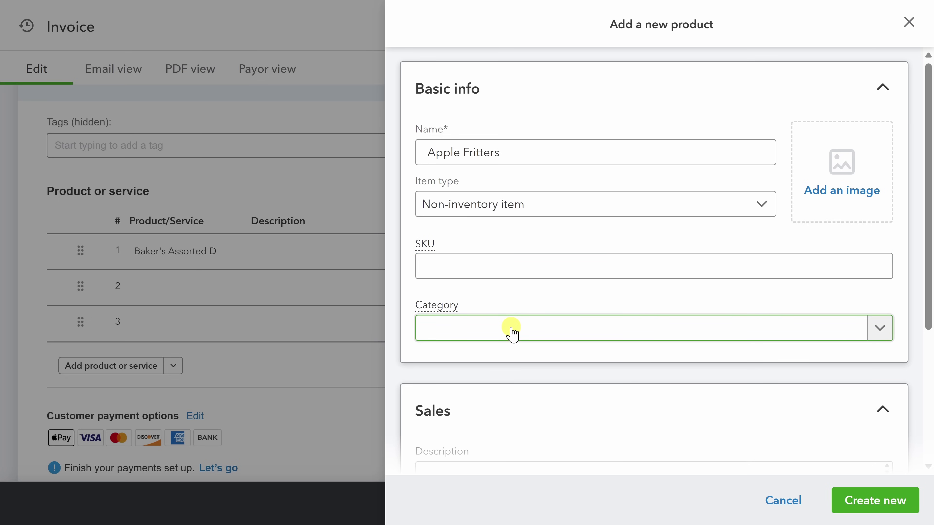
click(512, 333)
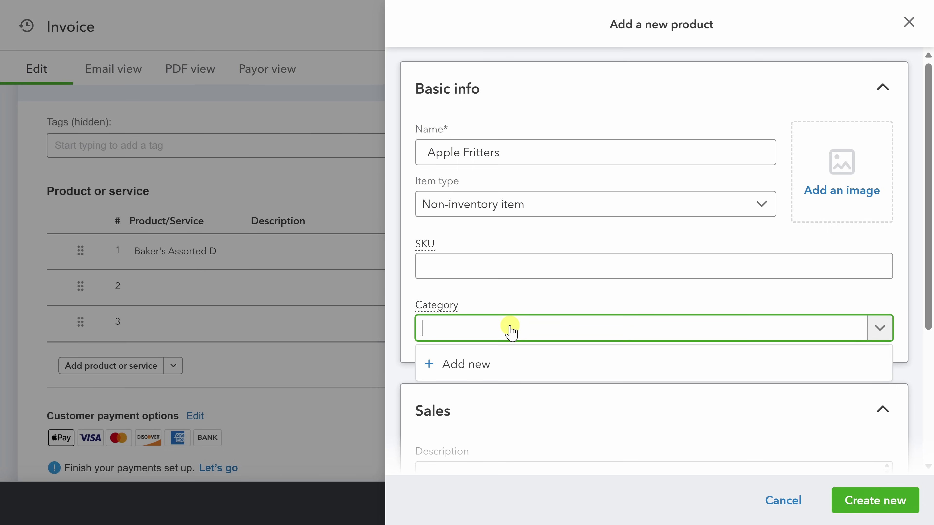
Price Apple Fritters at 55 under Sales of Product Income and save it to line 2
scroll(511, 331, down, 5)
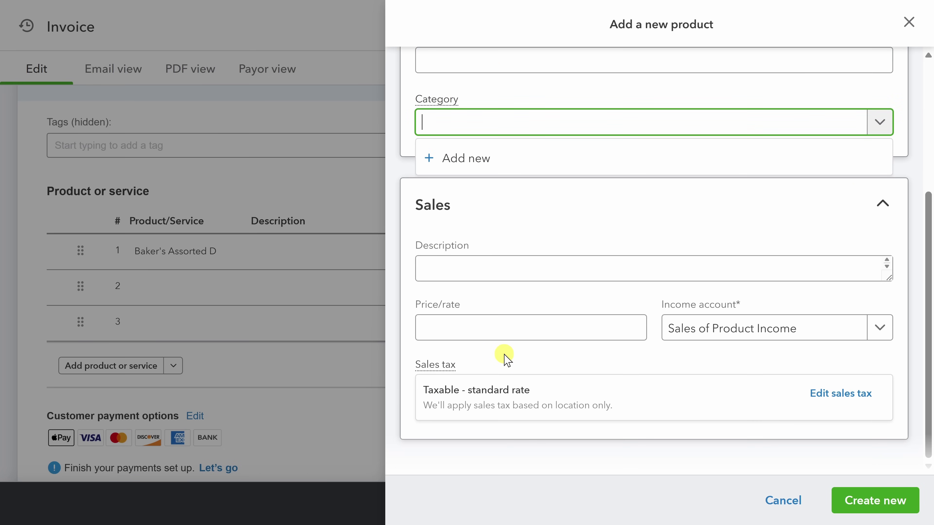
click(458, 264)
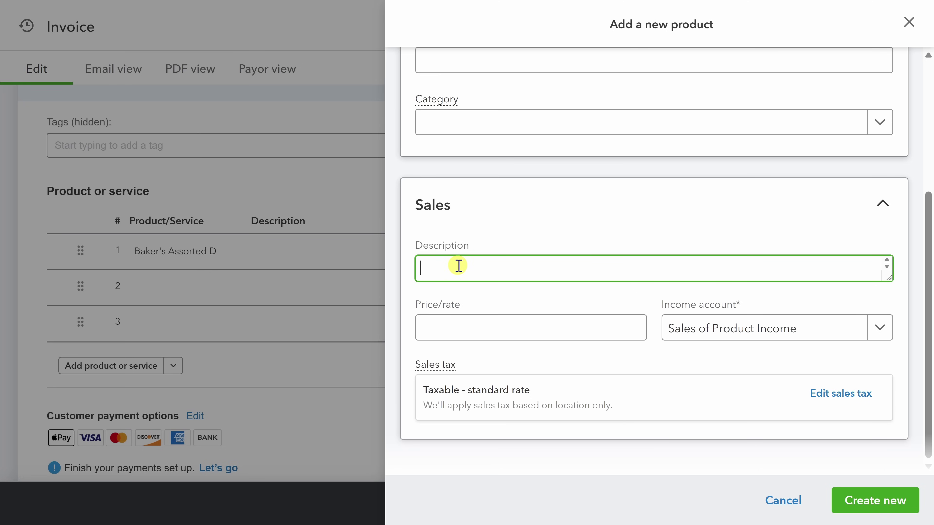
click(444, 328)
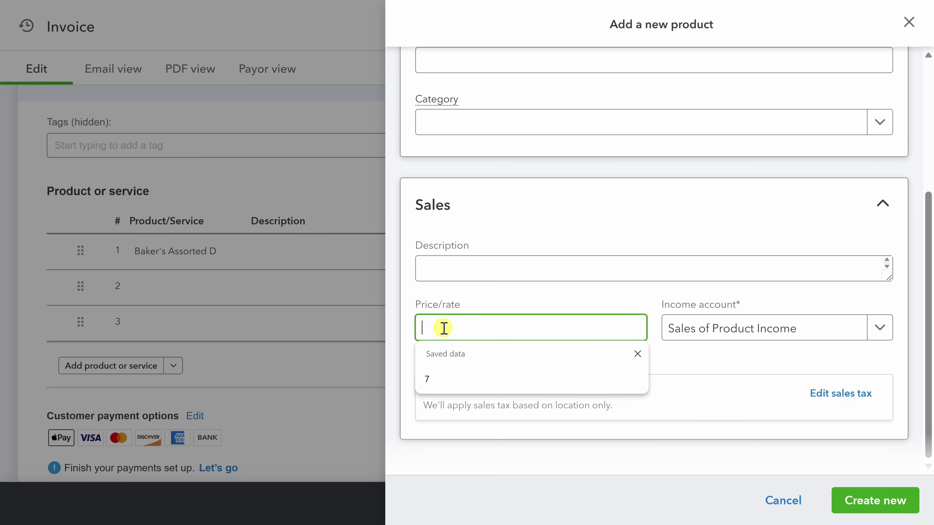
click(637, 353)
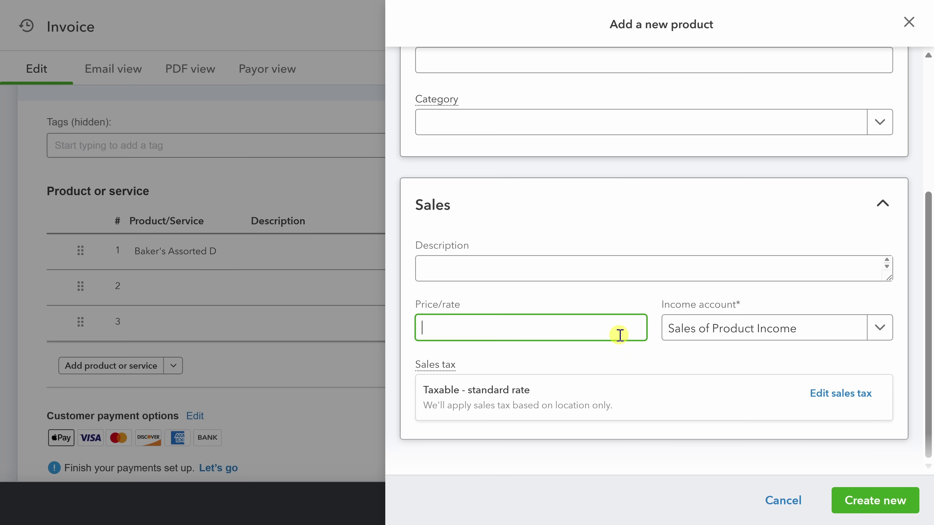
text(55)
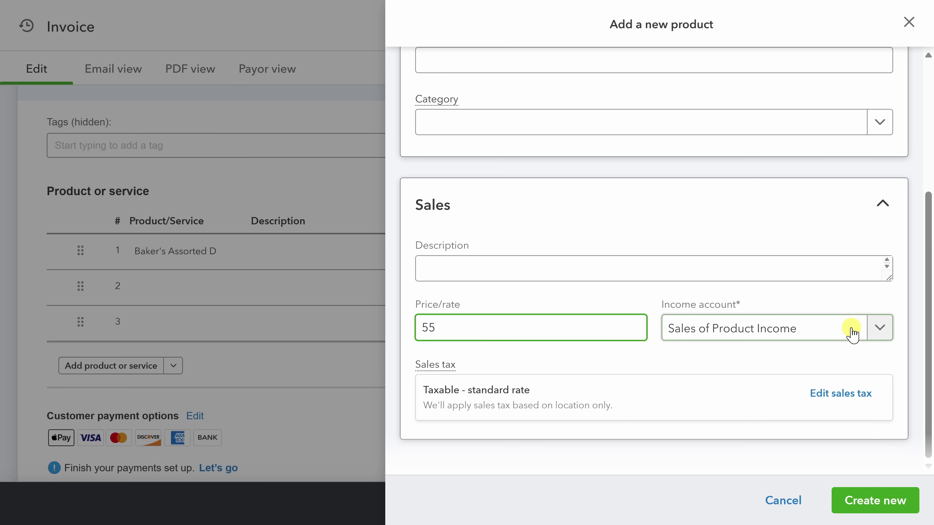
click(881, 328)
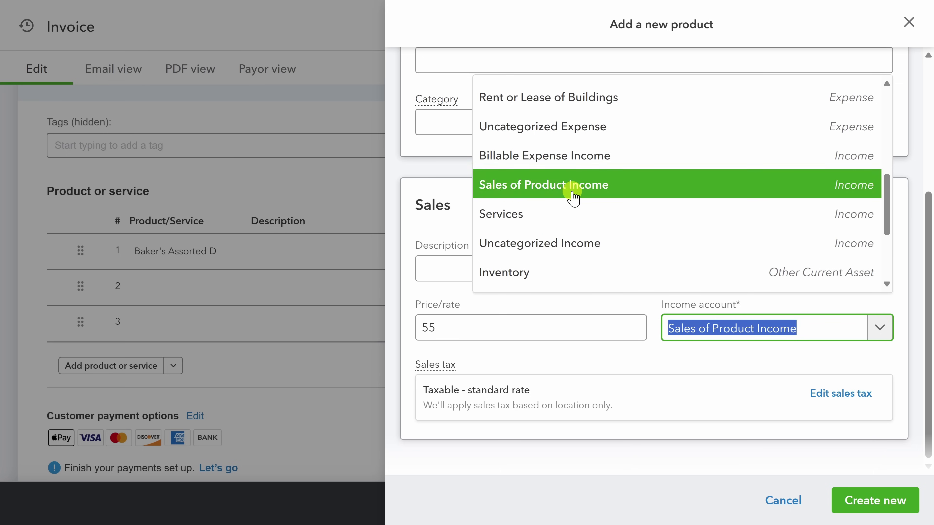
click(617, 187)
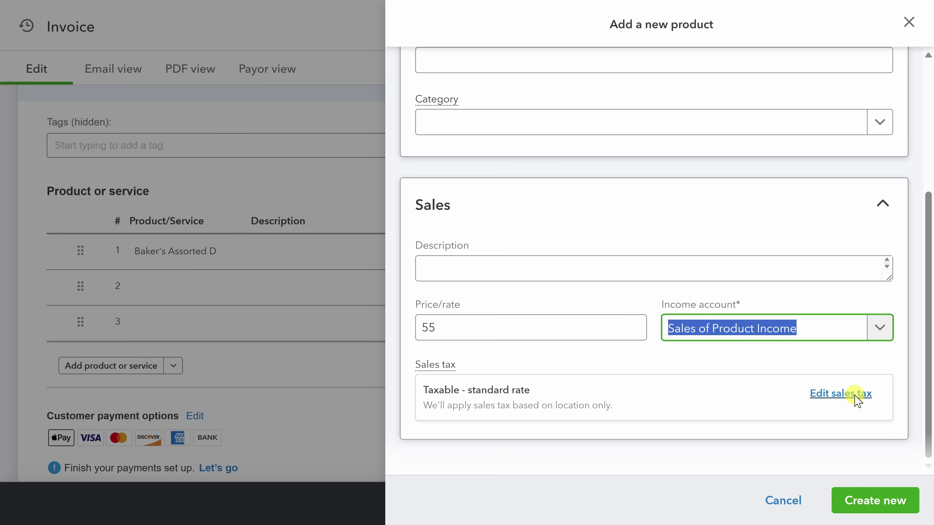
click(866, 510)
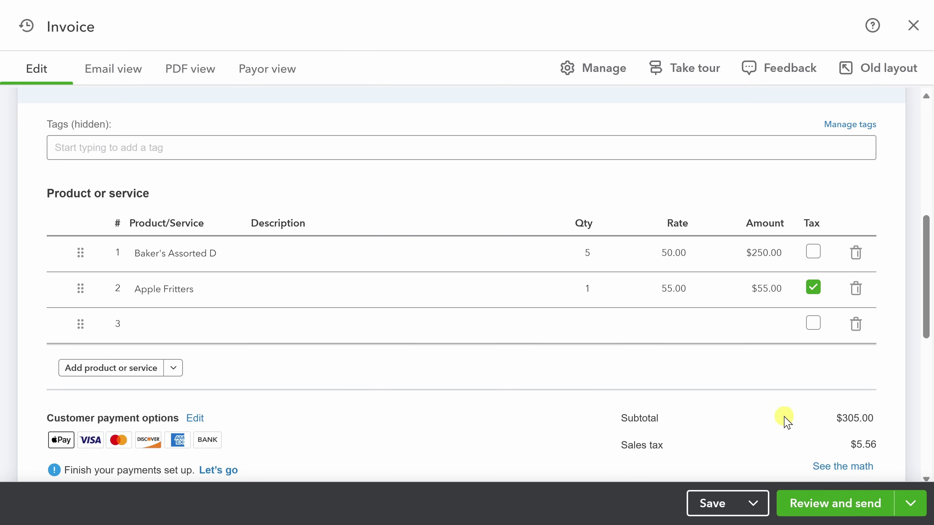
Set Apple Fritters quantity to 5 and make line 1 taxable, bringing the total to $578.03
click(573, 292)
key(BackSpace)
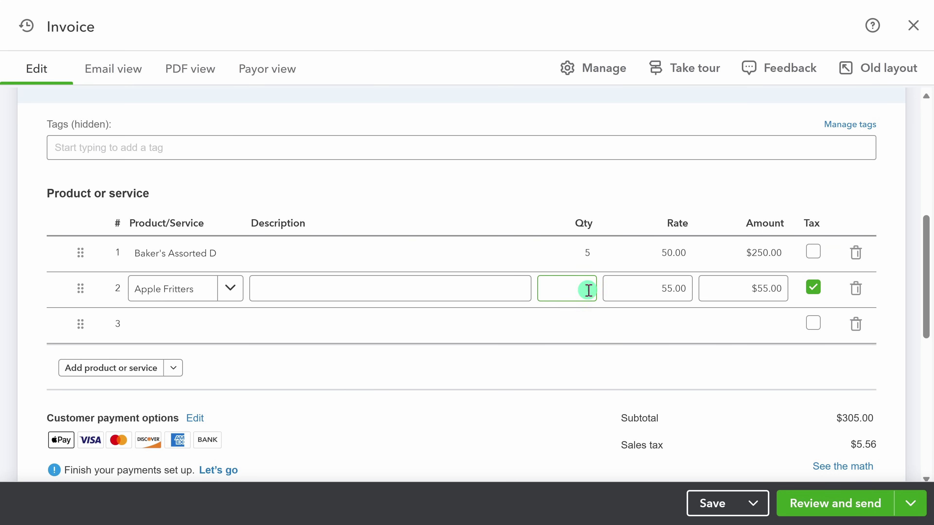
click(587, 290)
text(5)
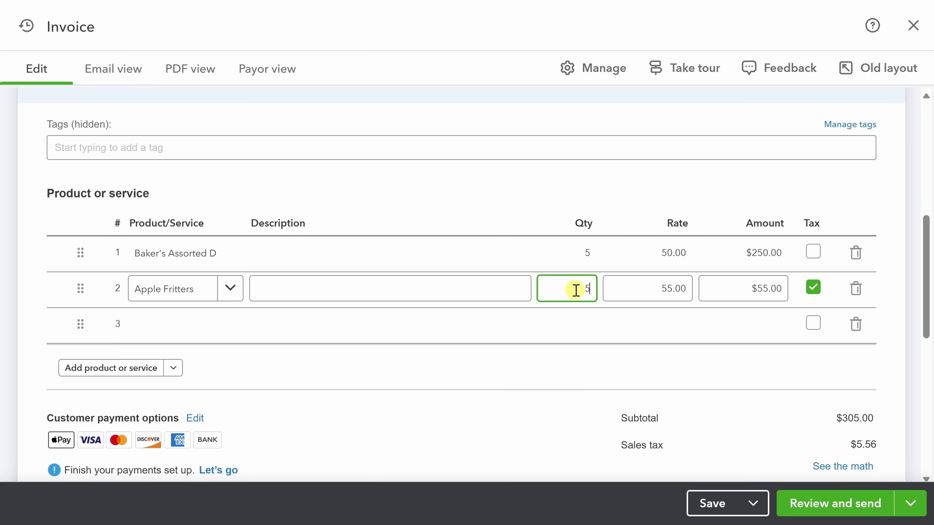
key(Tab)
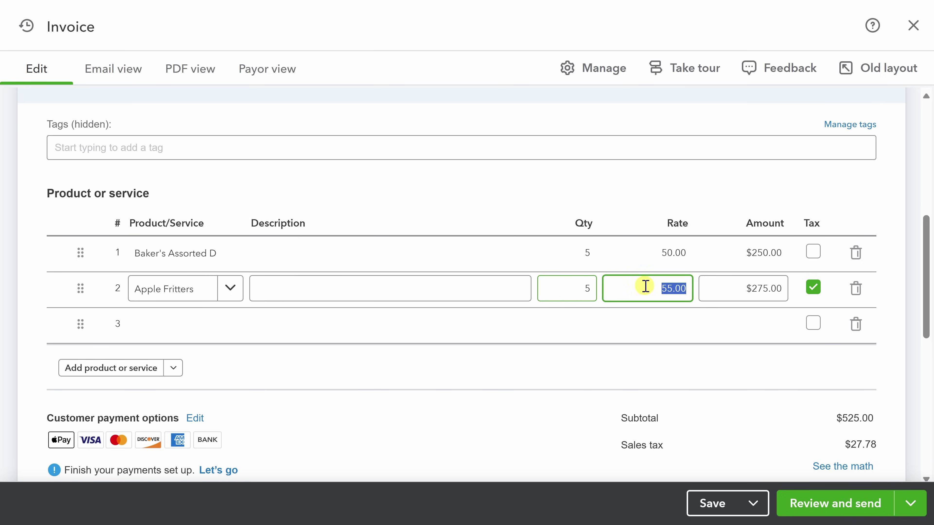
click(816, 254)
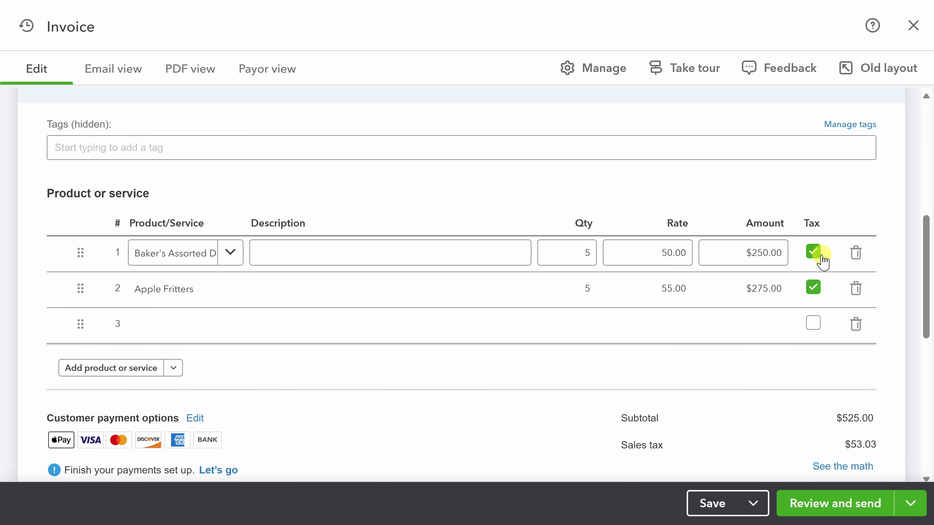
scroll(905, 327, down, 3)
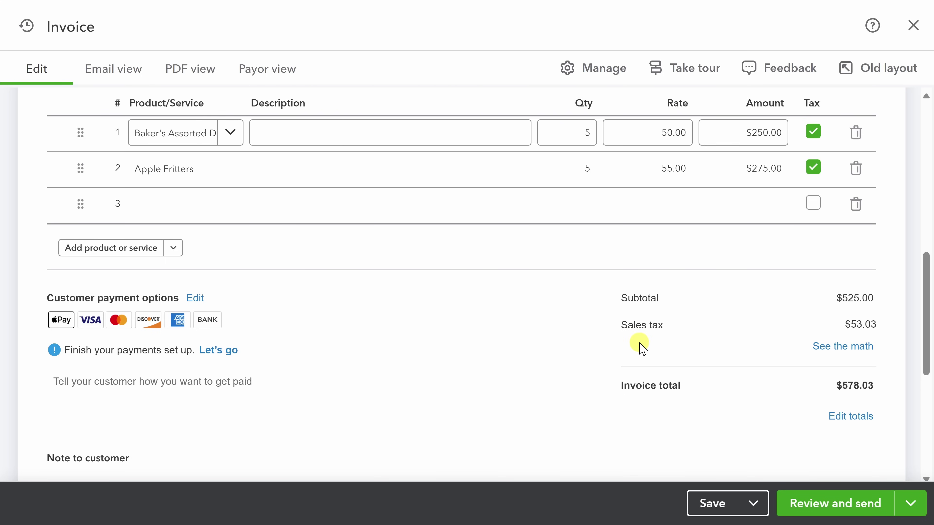
Check the invoice 1002 email preview for items and tax, then send it to Kevin Cookie Company
click(864, 514)
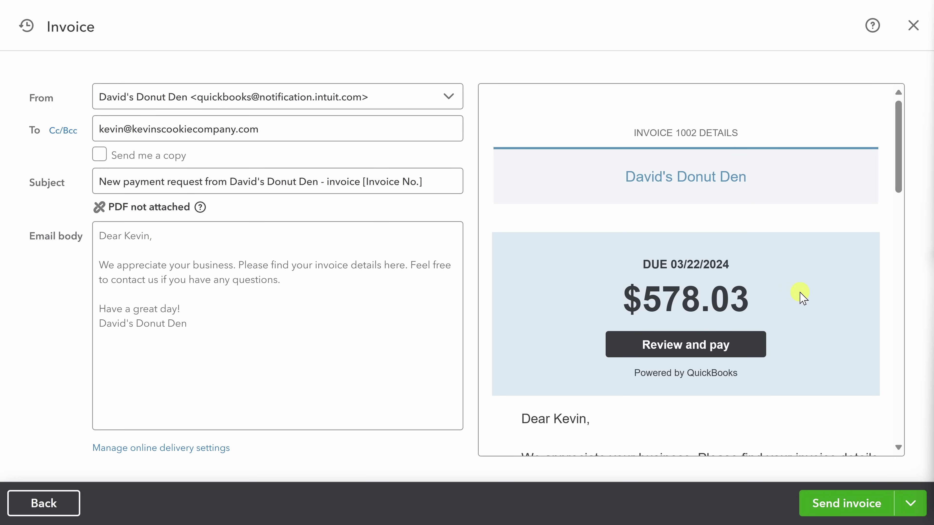
scroll(790, 267, down, 5)
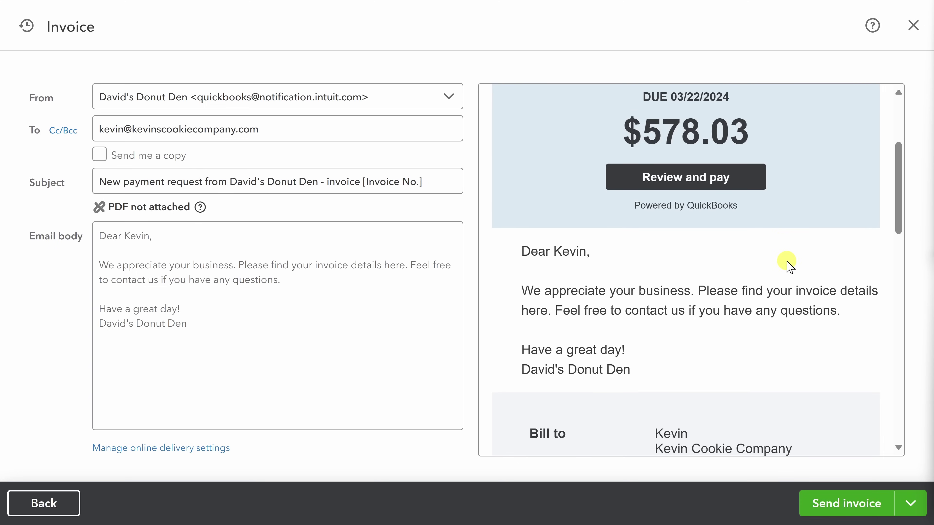
scroll(790, 268, down, 13)
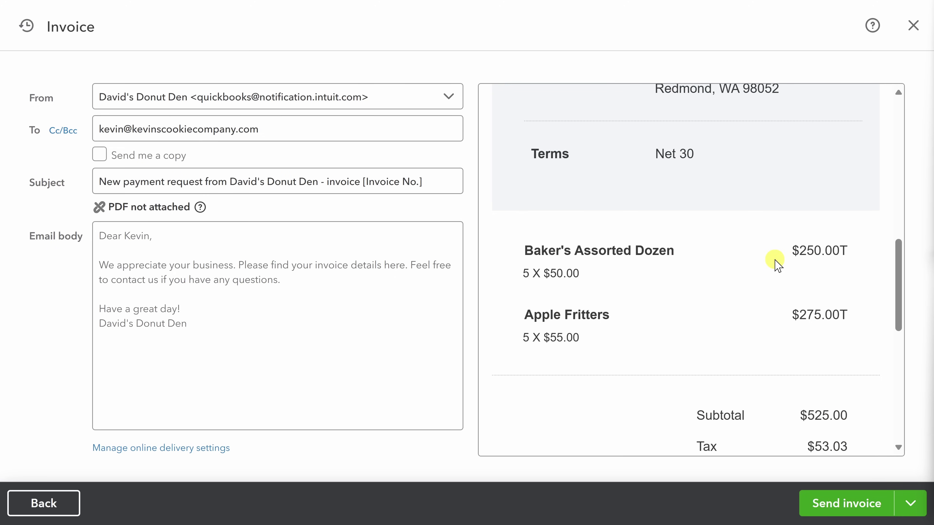
click(261, 240)
click(869, 512)
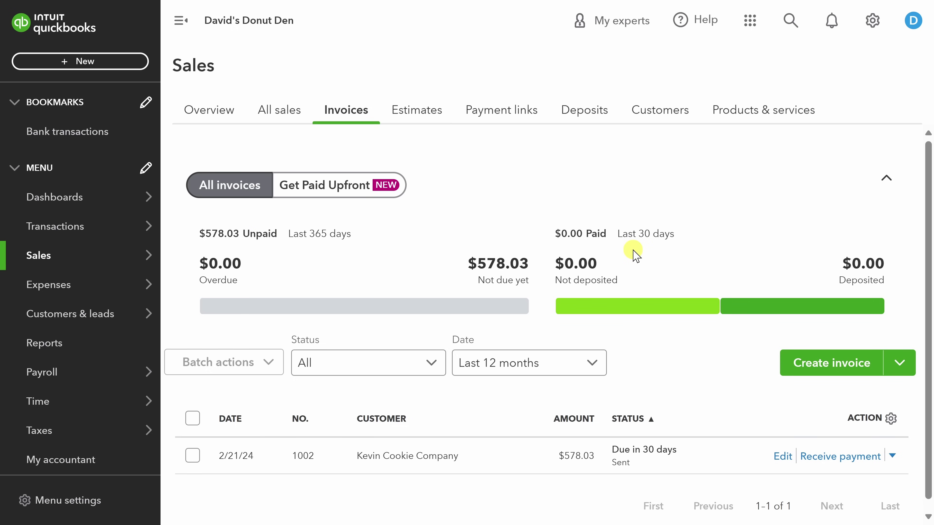
Go to Expenses > Bills from the left navigation
mouse_move(77, 286)
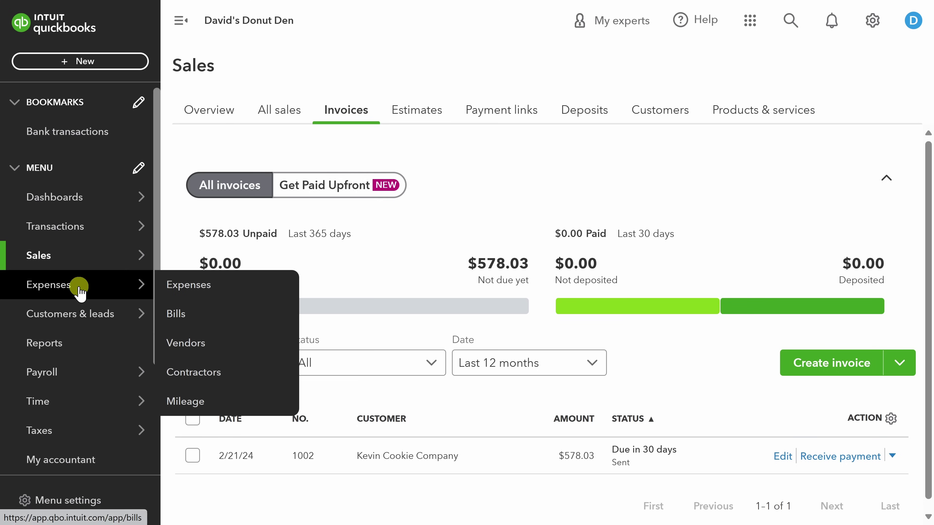
click(188, 315)
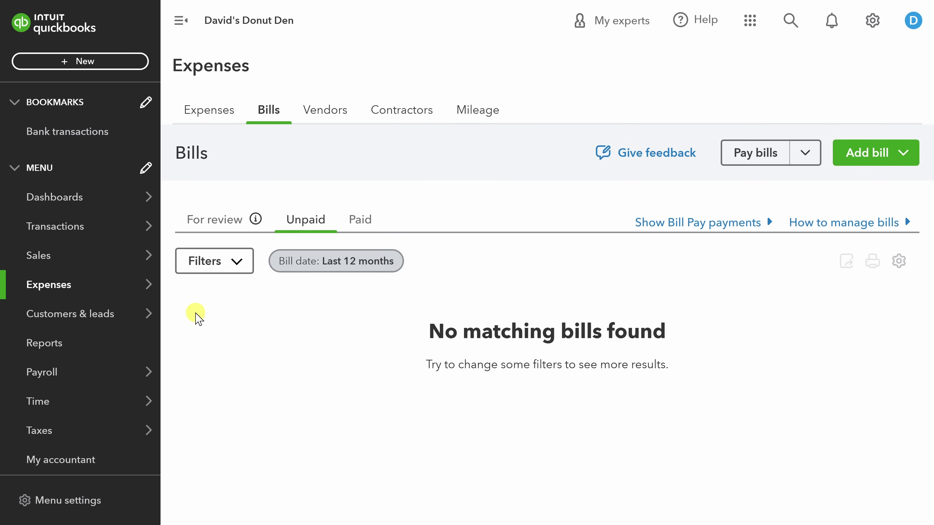
Upload the Carla's Cups bill PDF from the computer via Add bill
click(876, 158)
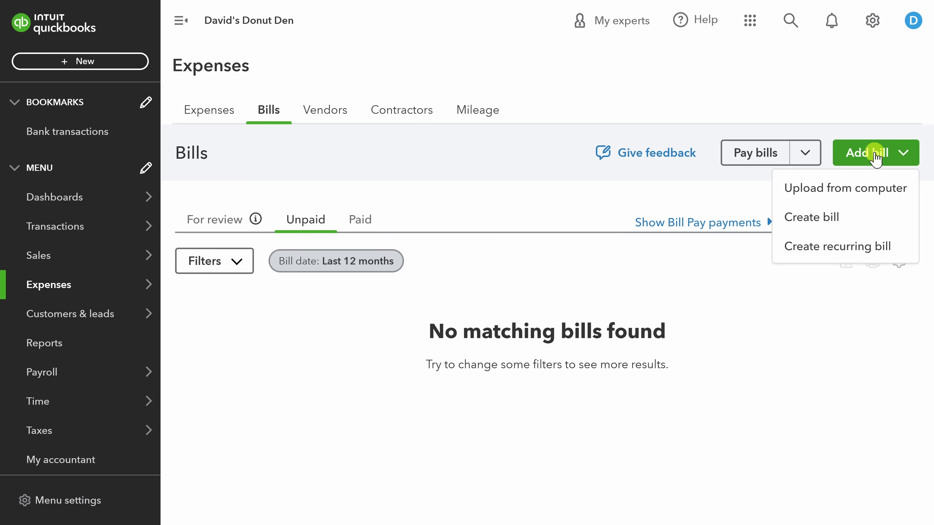
click(859, 192)
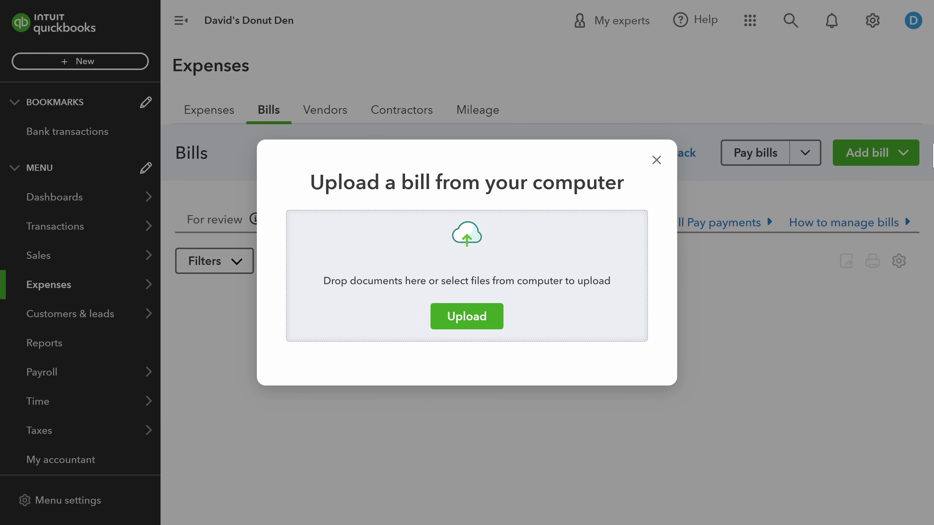
drag(417, 236, 462, 273)
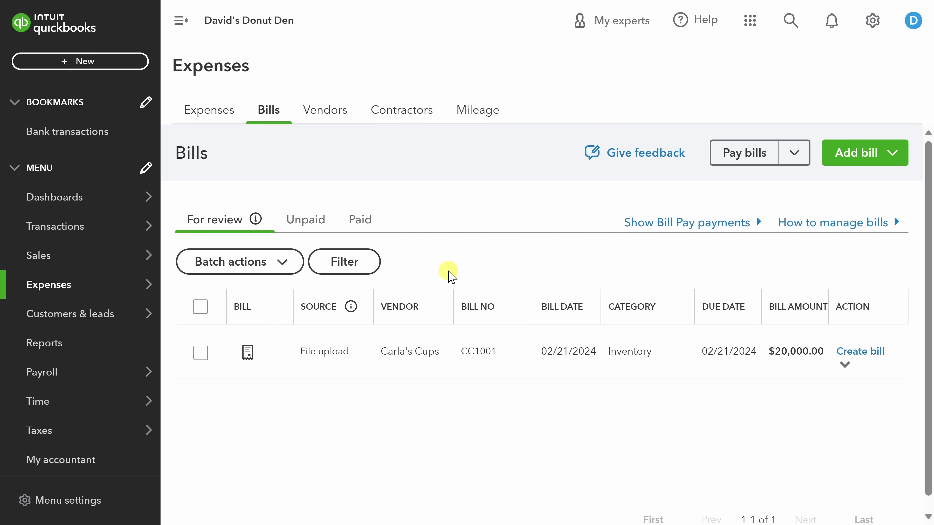
Preview the Carla's Cups document, create the $20,000.00 bill, and start paying it from Unpaid
click(247, 353)
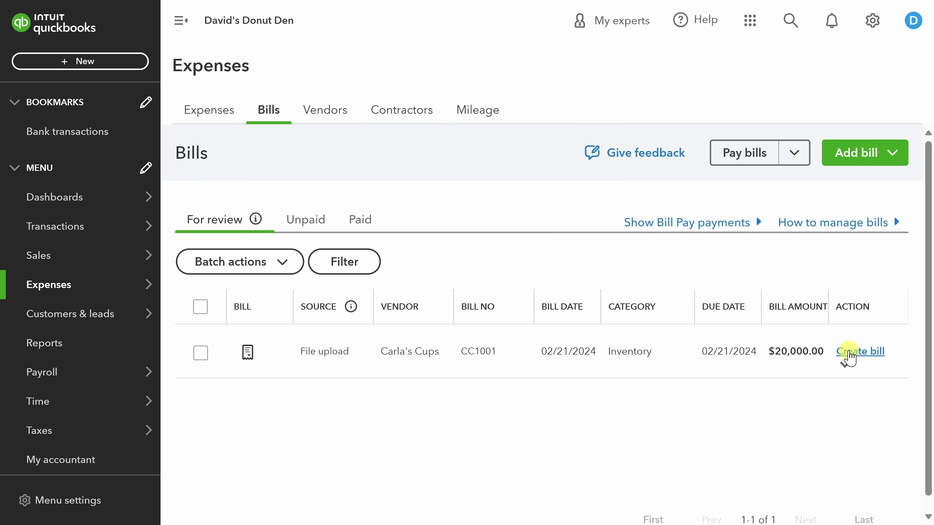
click(849, 355)
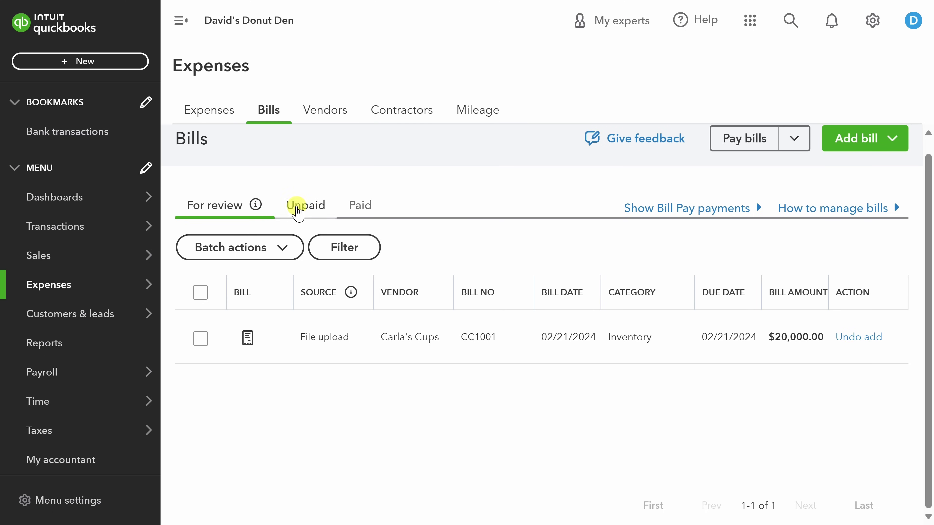
click(305, 208)
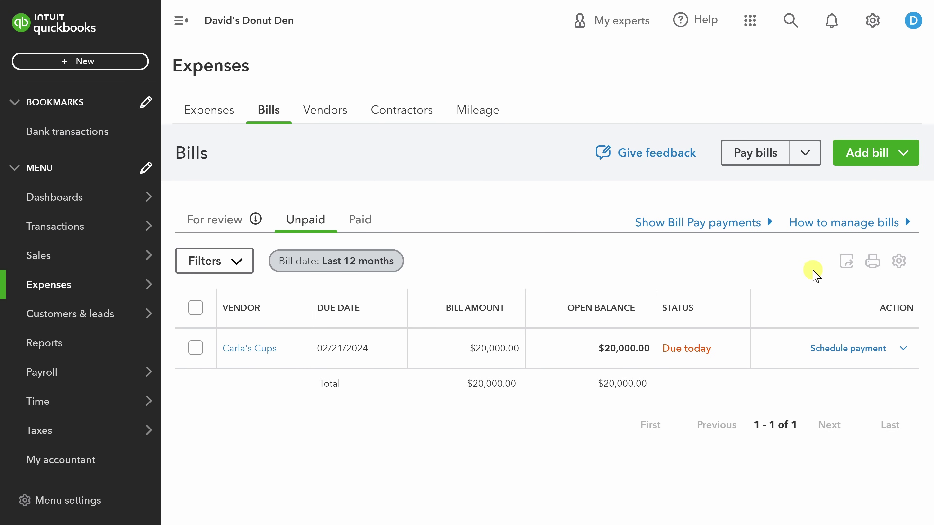
click(846, 354)
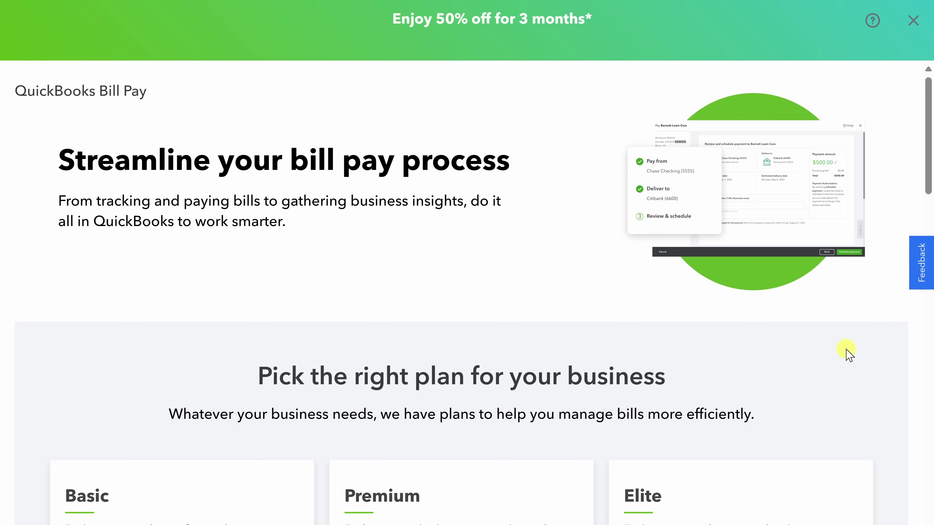
Review the Bill Pay plans for the $20,000.00 Carla's Cups bill, then go to Sales Tax
scroll(846, 354, down, 5)
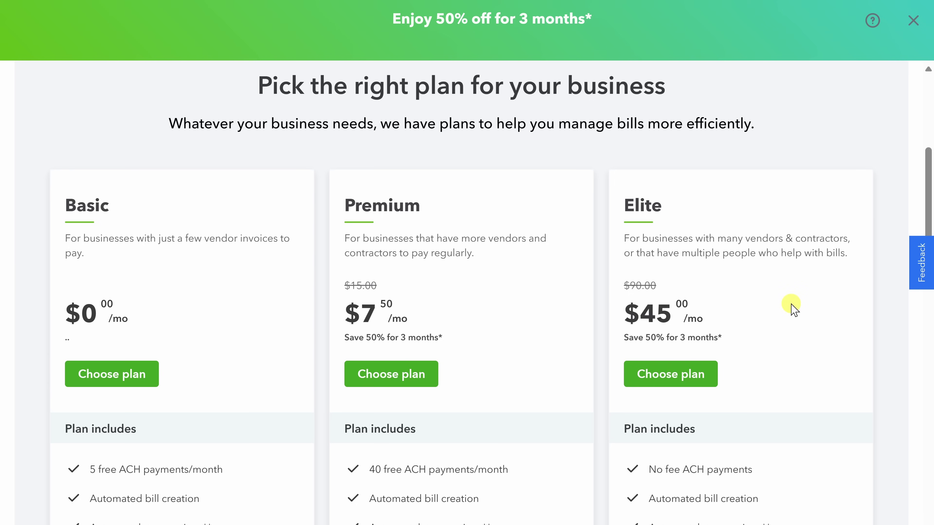
scroll(57, 293, down, 2)
scroll(57, 293, down, 2)
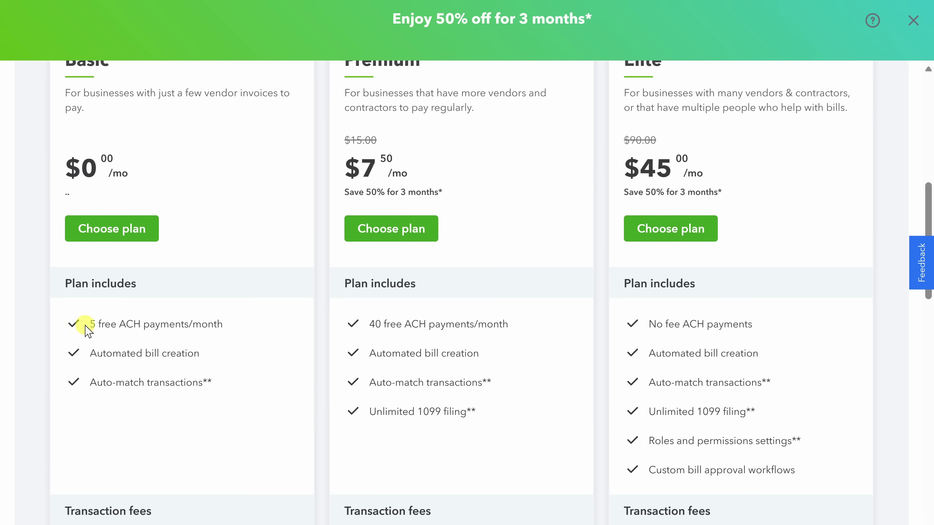
scroll(83, 333, down, 6)
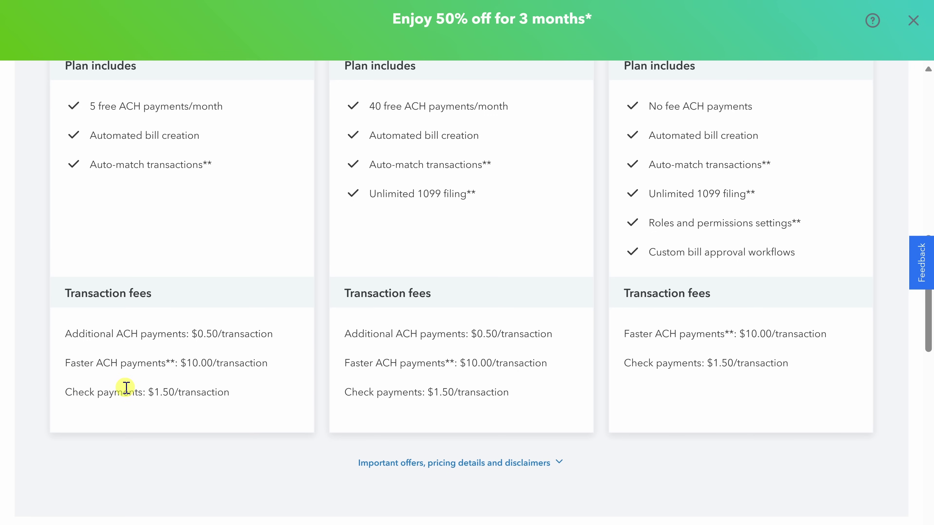
scroll(125, 387, up, 8)
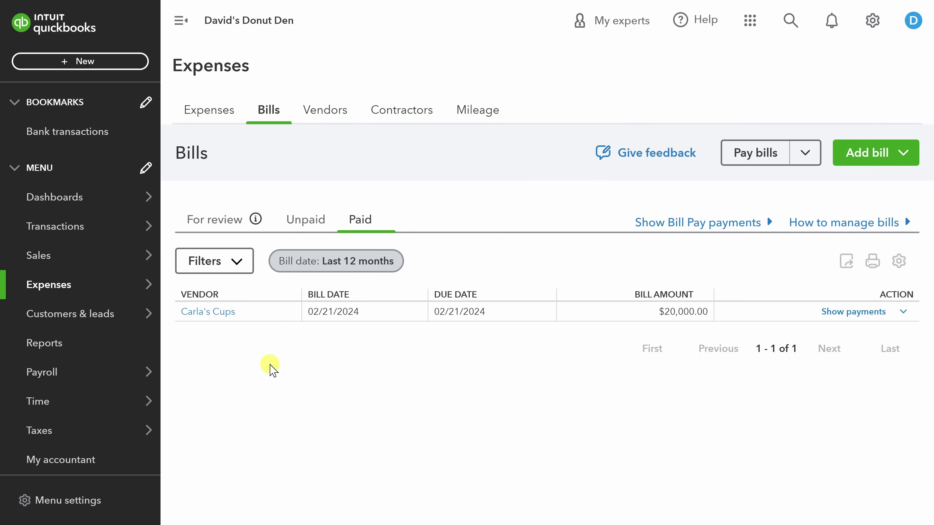
mouse_move(77, 429)
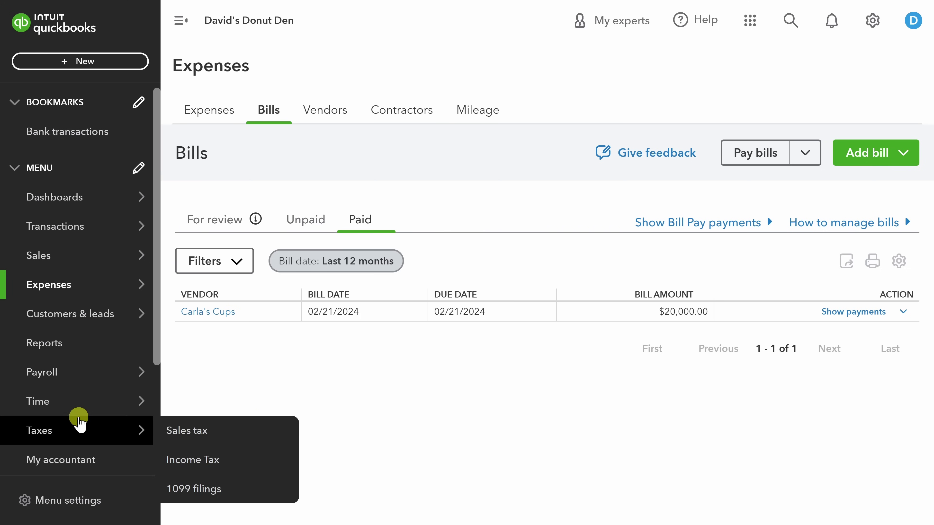
click(205, 434)
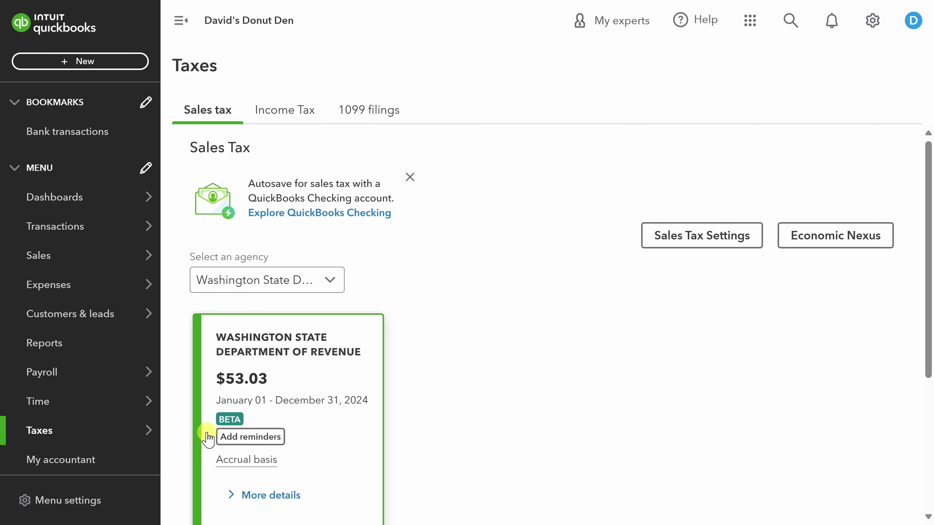
Check the $53.03 2024 Washington sales tax due 01/20/2025, then go to Reports
scroll(208, 438, down, 5)
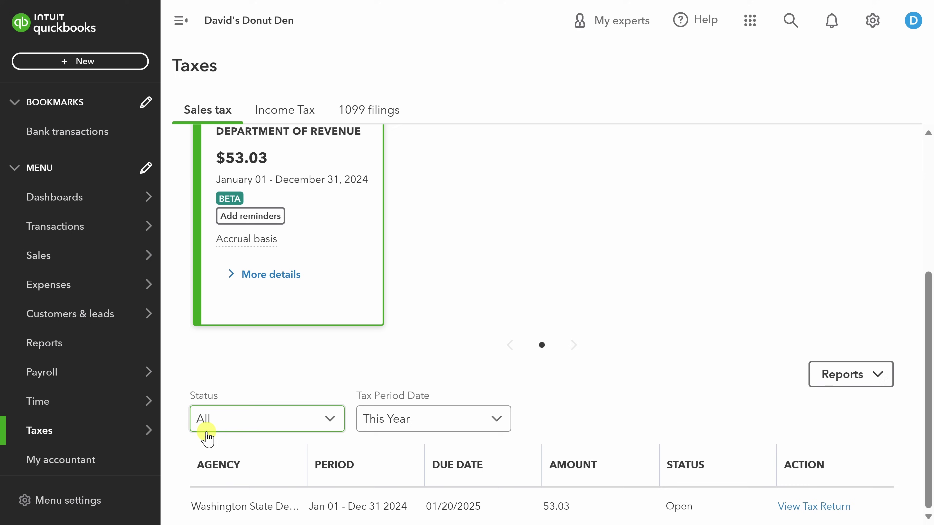
click(41, 344)
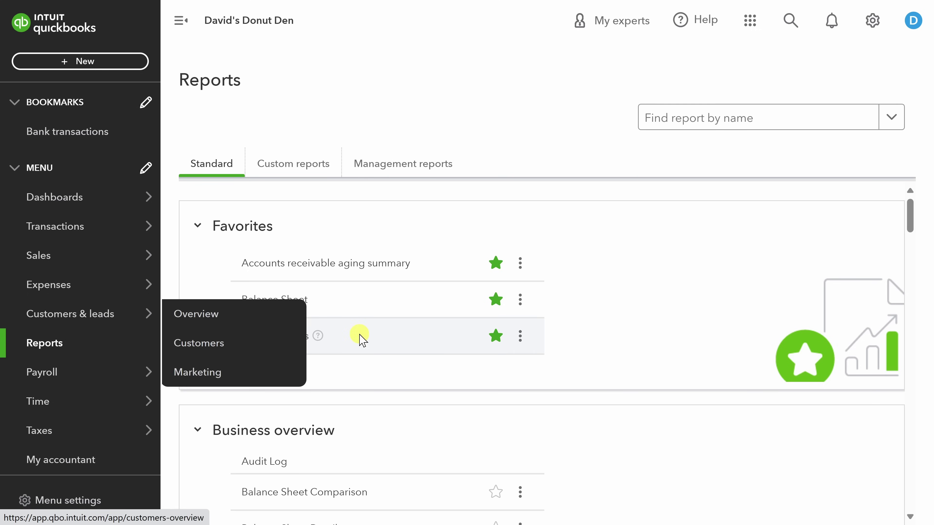
Open the Profit and Loss report for Jan 1 – Feb 21, 2024, showing $400.00 net income
click(285, 336)
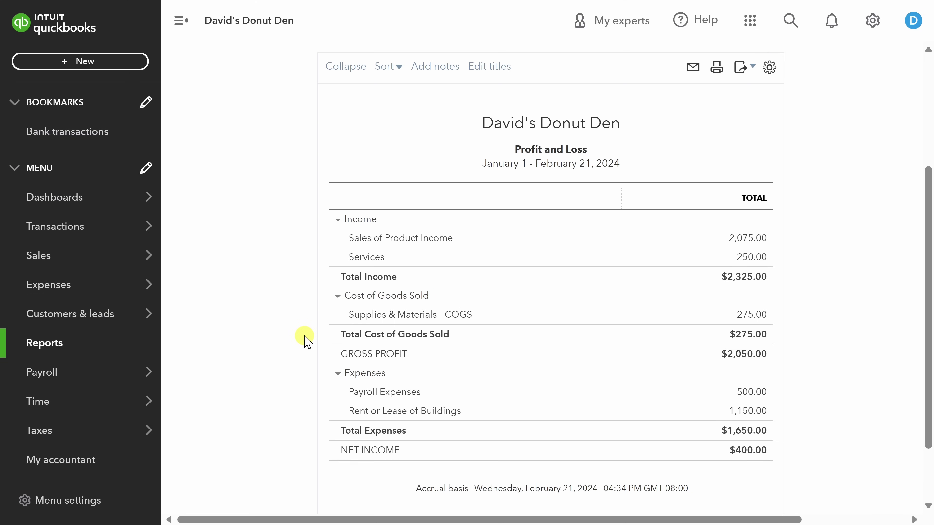
scroll(305, 338, up, 5)
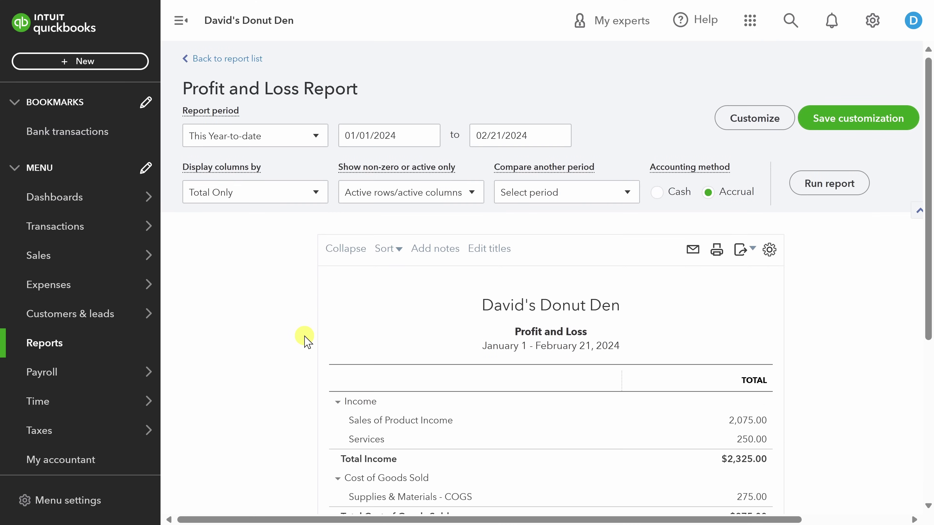
Rerun Profit and Loss with a Previous year-to-date (PY YTD) comparison column, then return to Reports
click(628, 197)
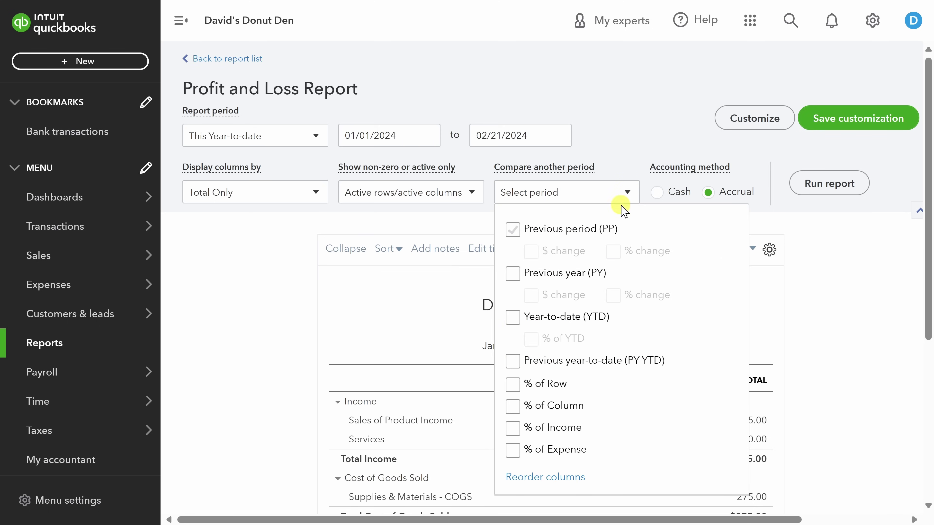
click(528, 362)
click(513, 361)
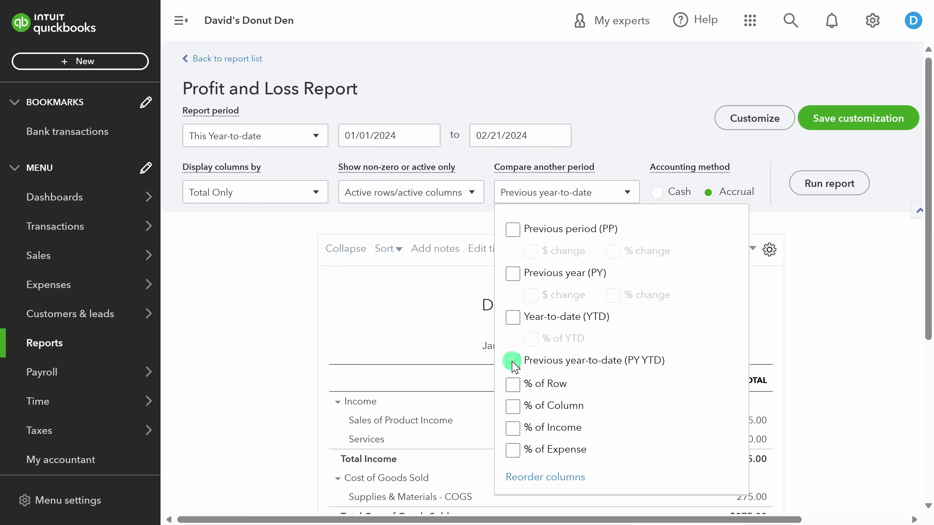
click(843, 244)
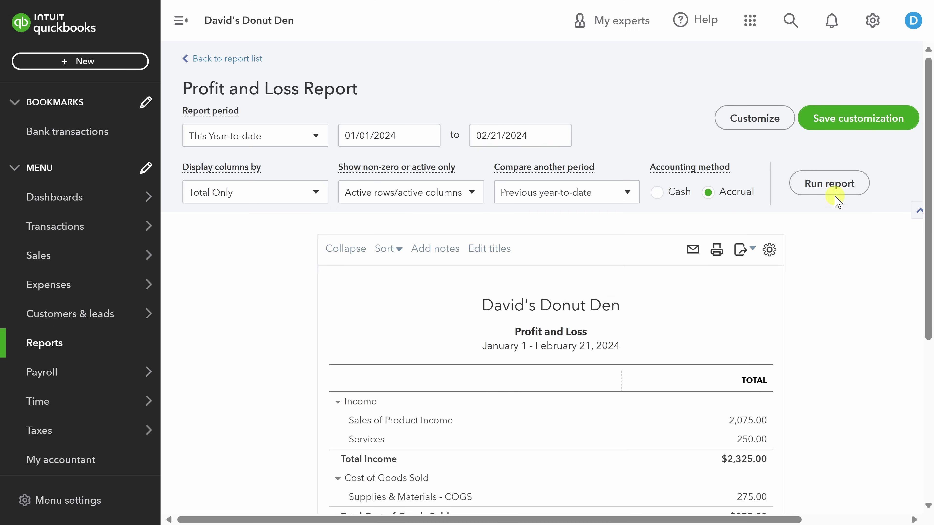
click(833, 184)
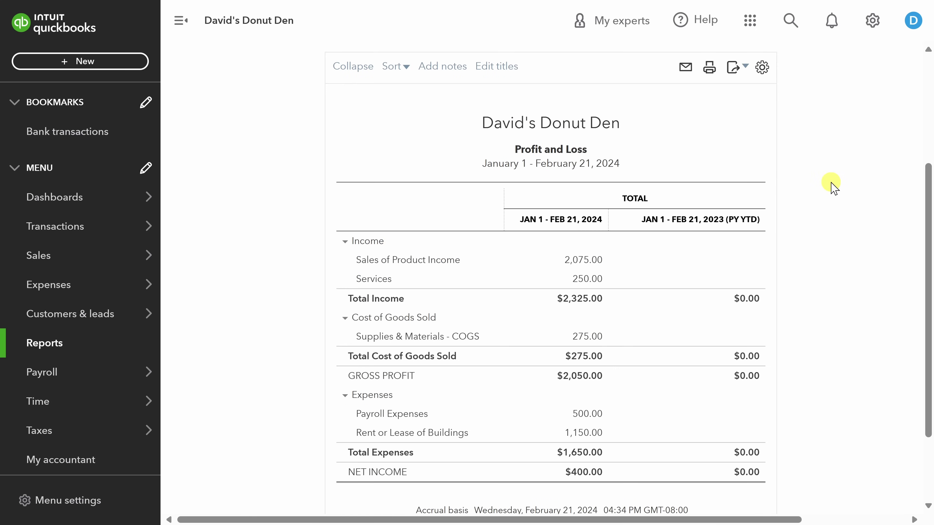
click(47, 345)
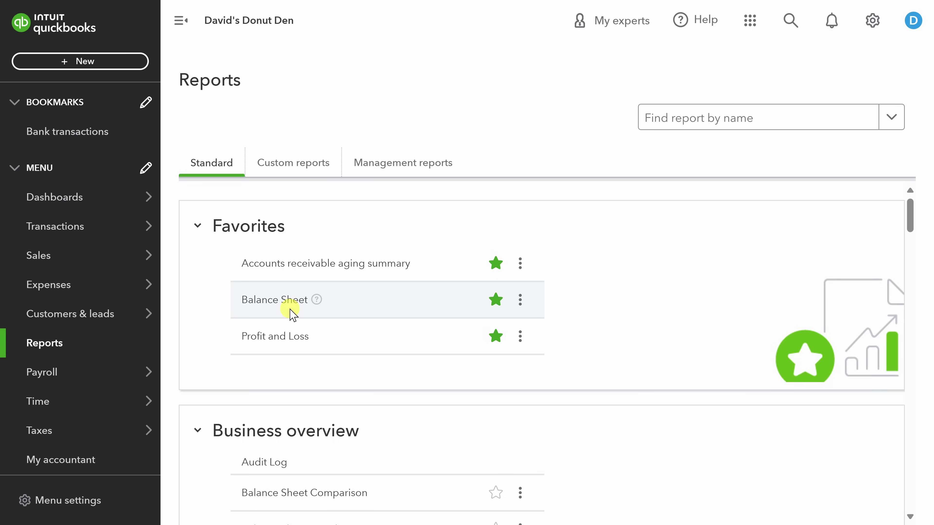
Scroll the standard reports list past Sales and customers and What you owe to Expenses and vendors
scroll(211, 342, down, 20)
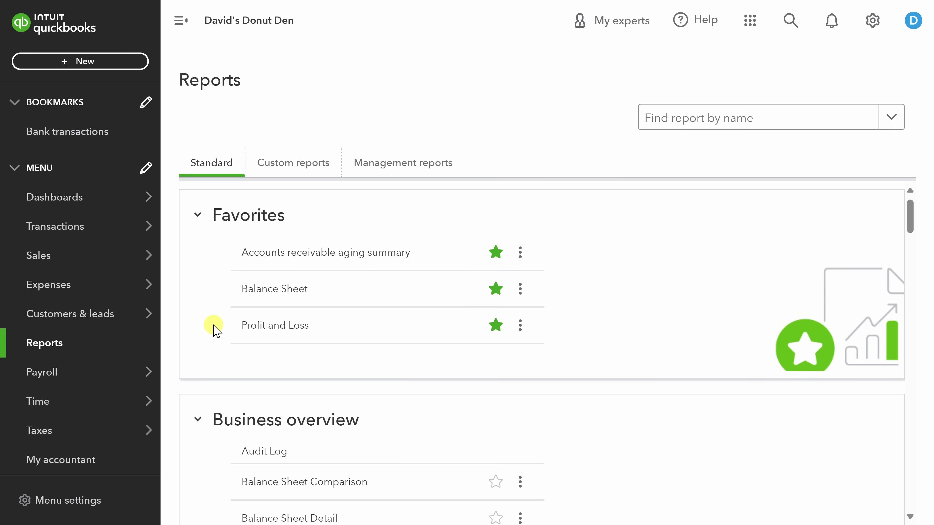
scroll(211, 346, down, 8)
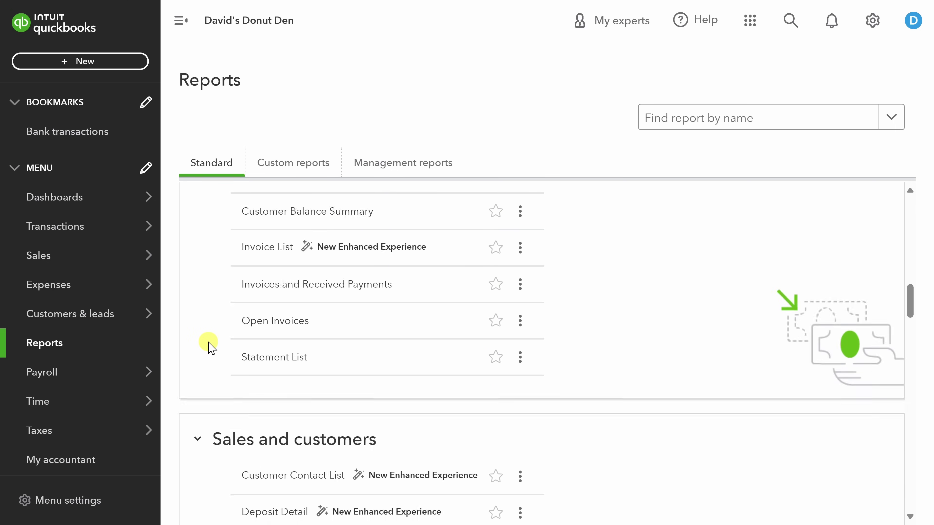
scroll(209, 342, up, 3)
scroll(212, 342, down, 8)
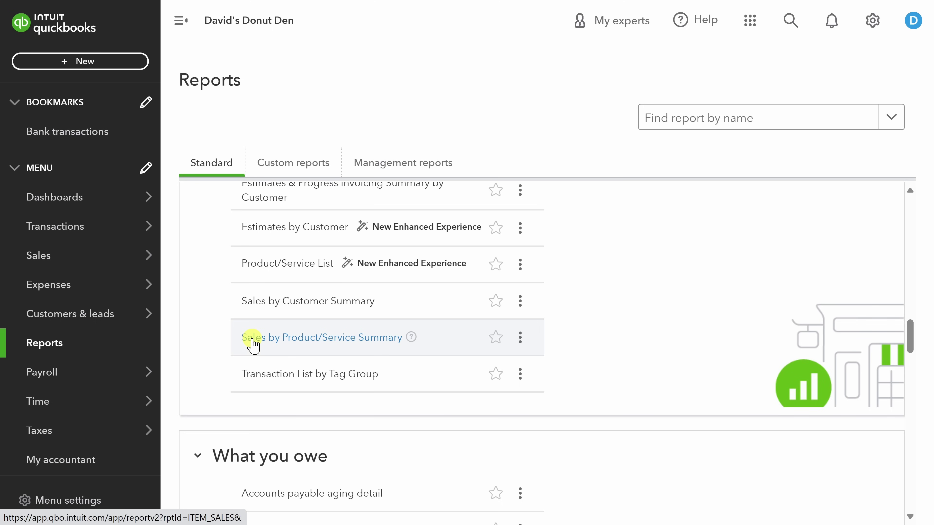
scroll(209, 359, down, 7)
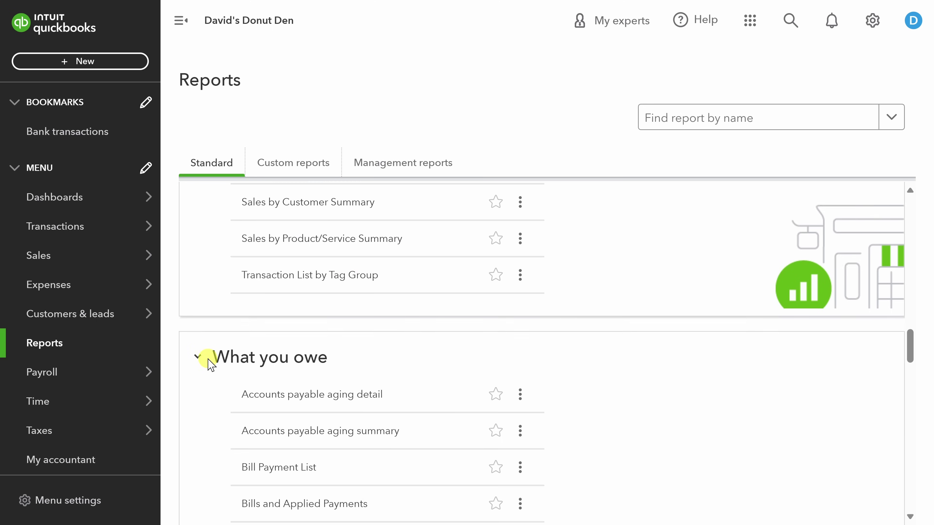
scroll(208, 359, down, 8)
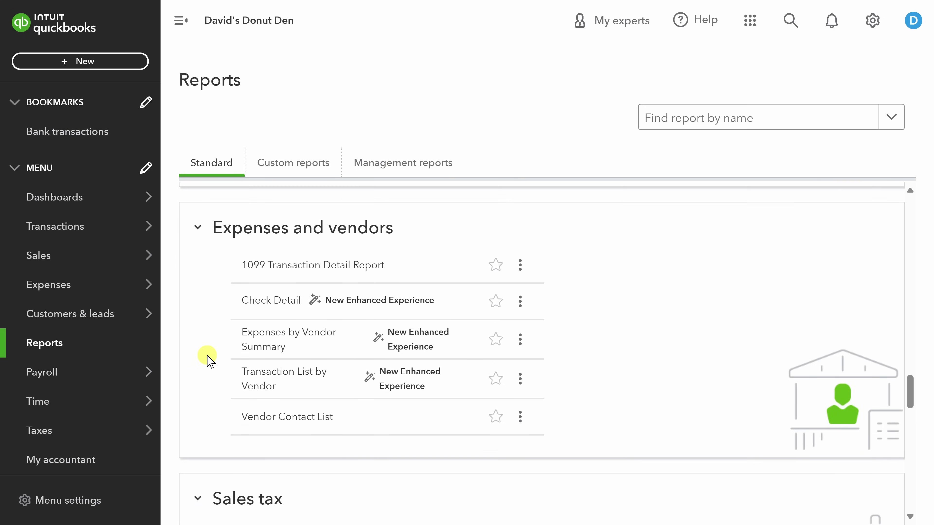